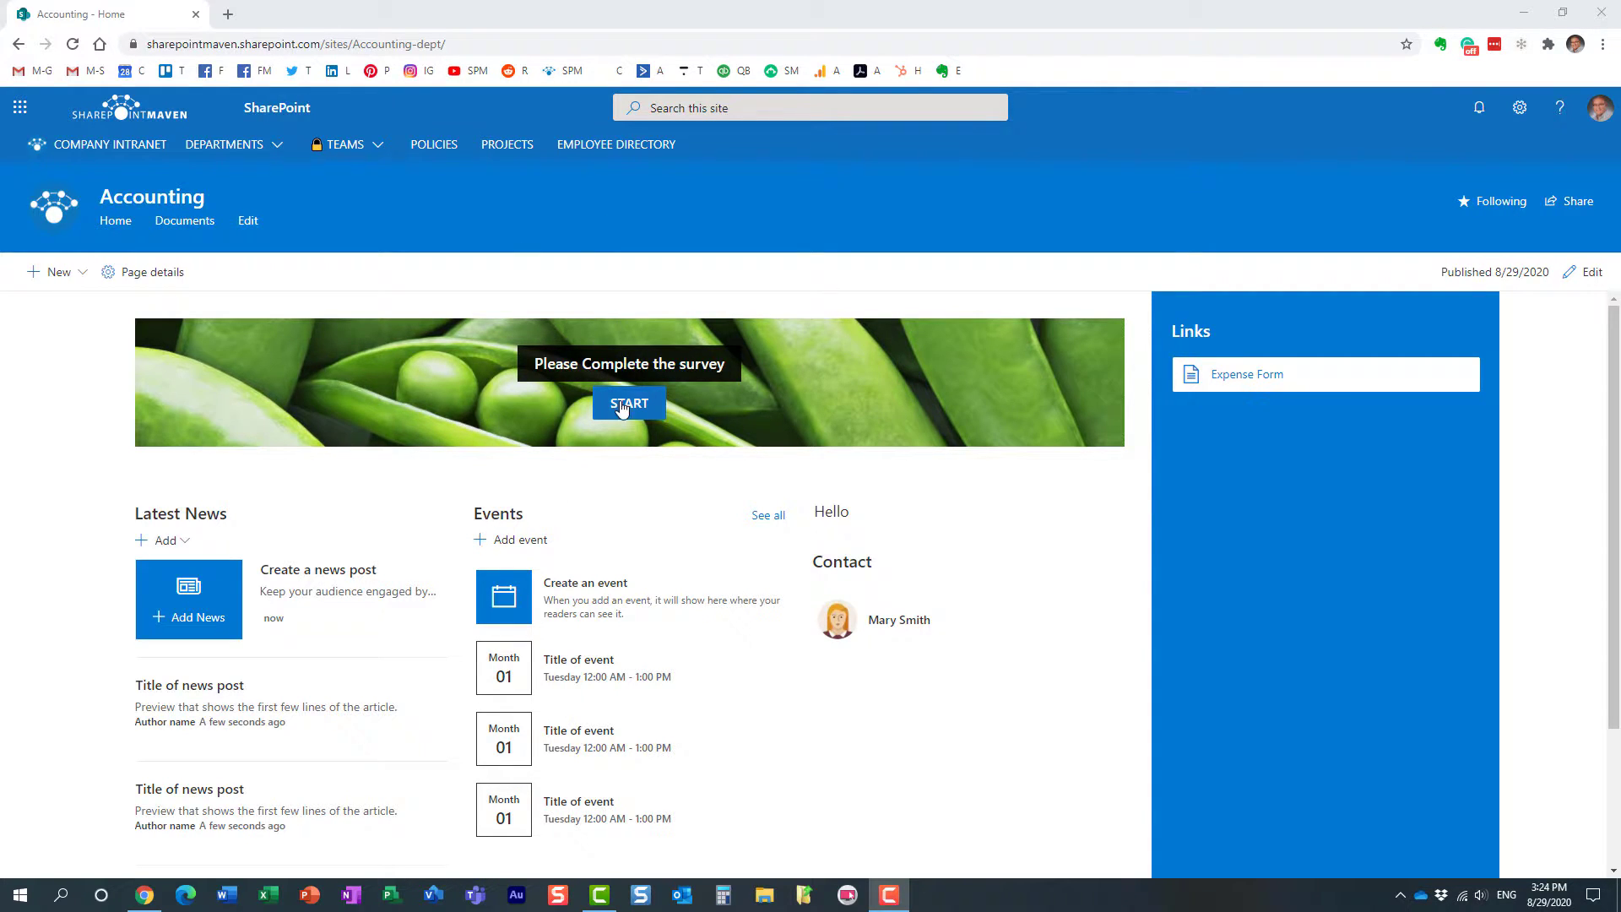
In edit mode, delete the old survey banner and open the web part toolbox for the empty column.
left_click(1593, 275)
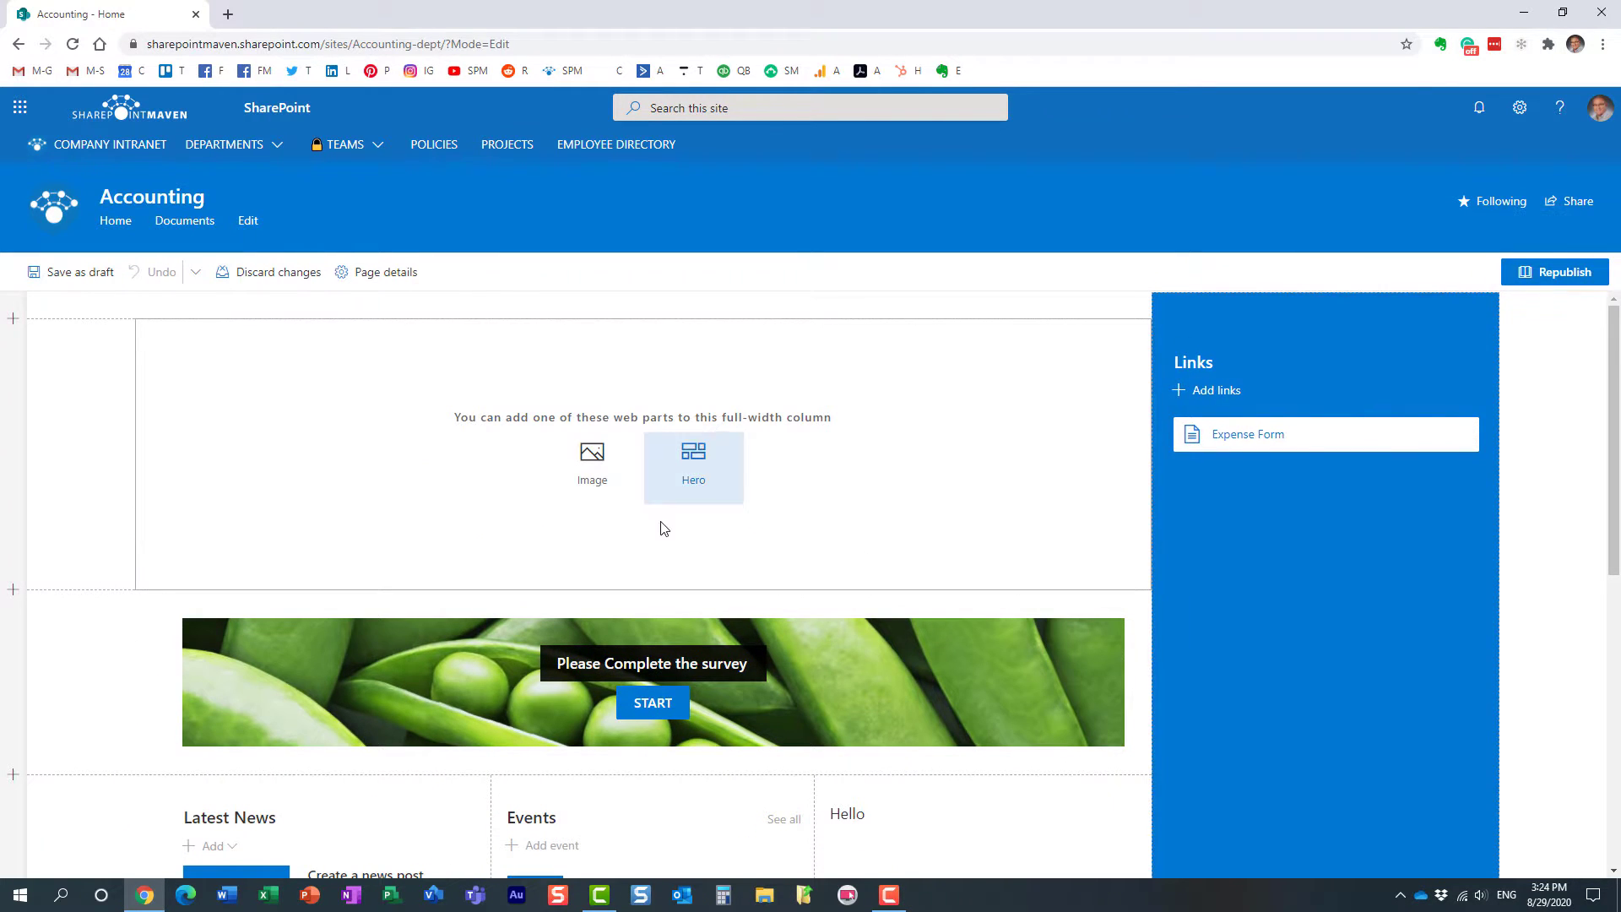
left_click(421, 633)
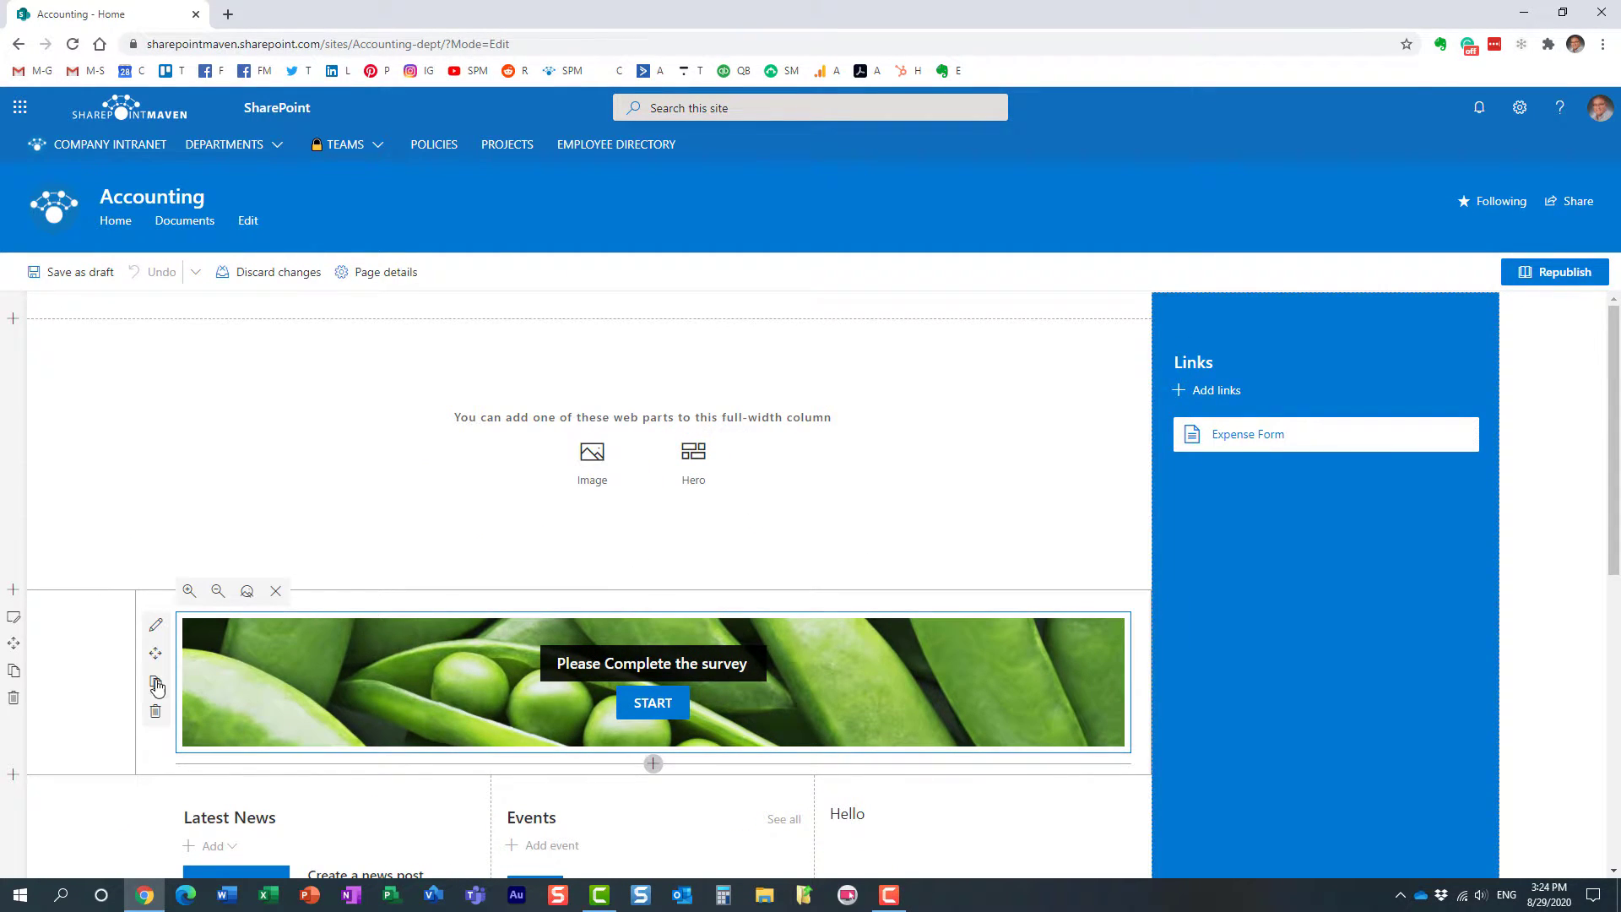
left_click(155, 712)
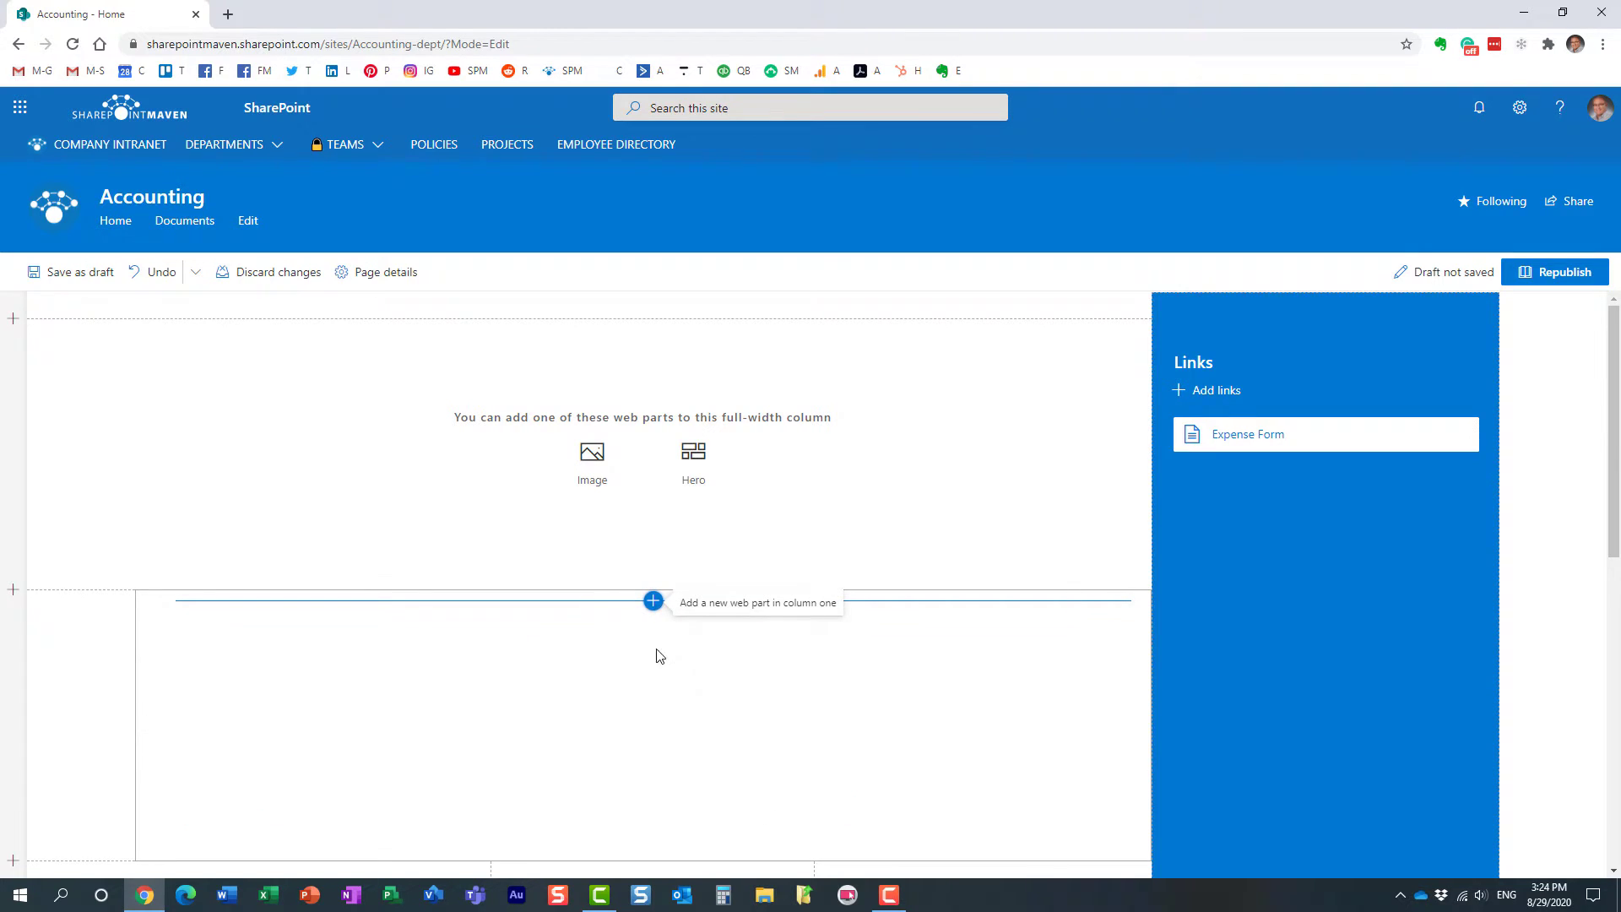
left_click(655, 601)
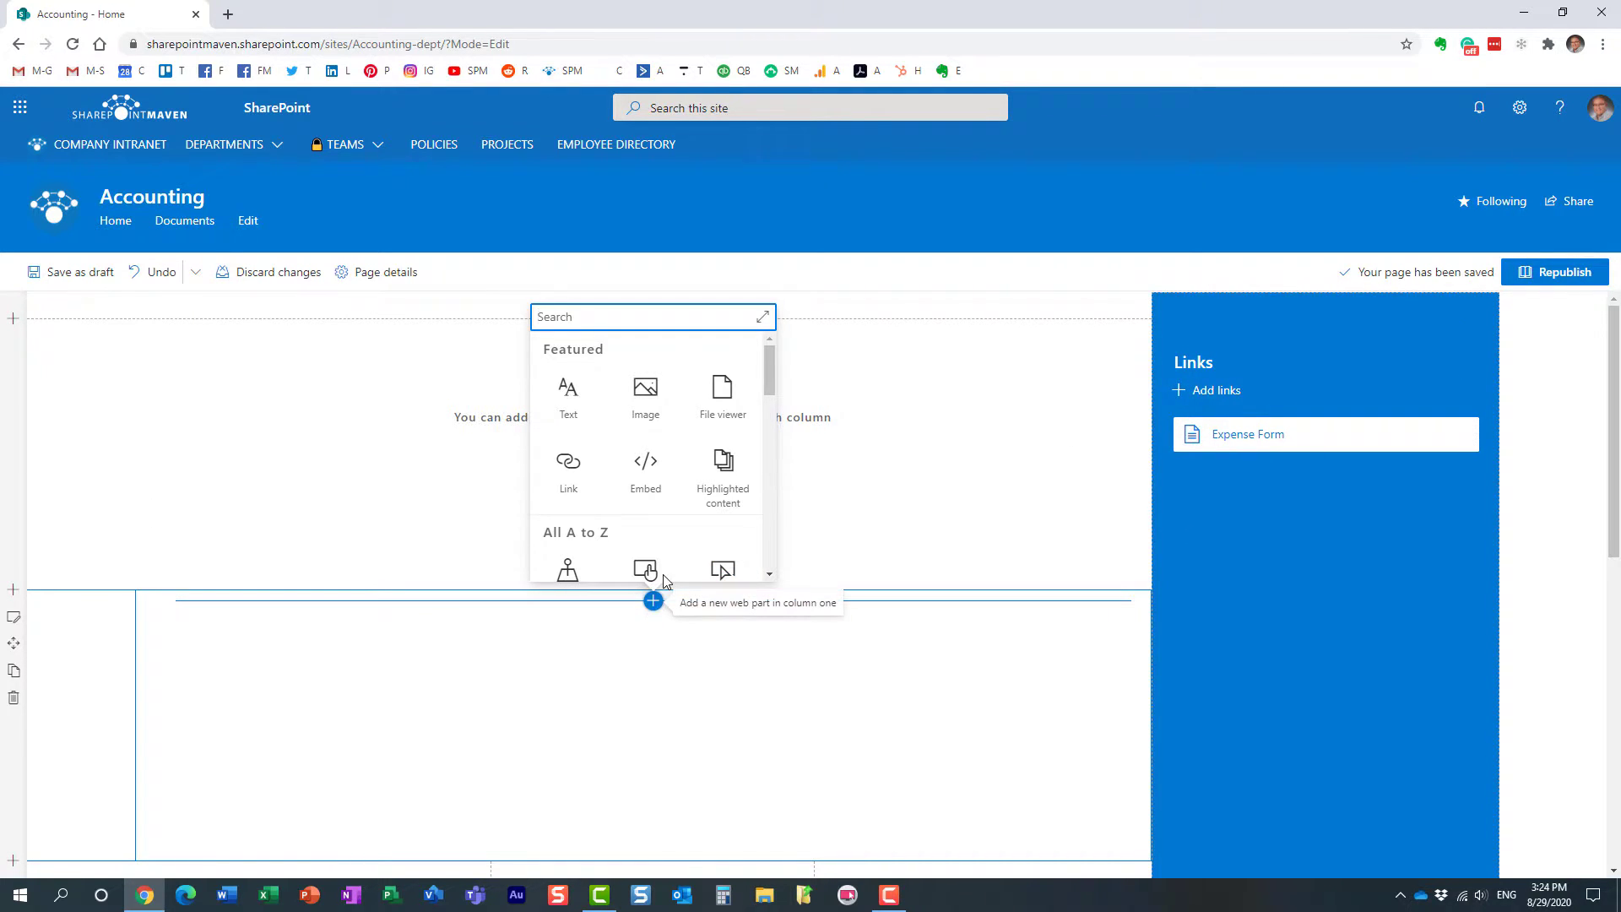
left_click_drag(768, 370, 775, 398)
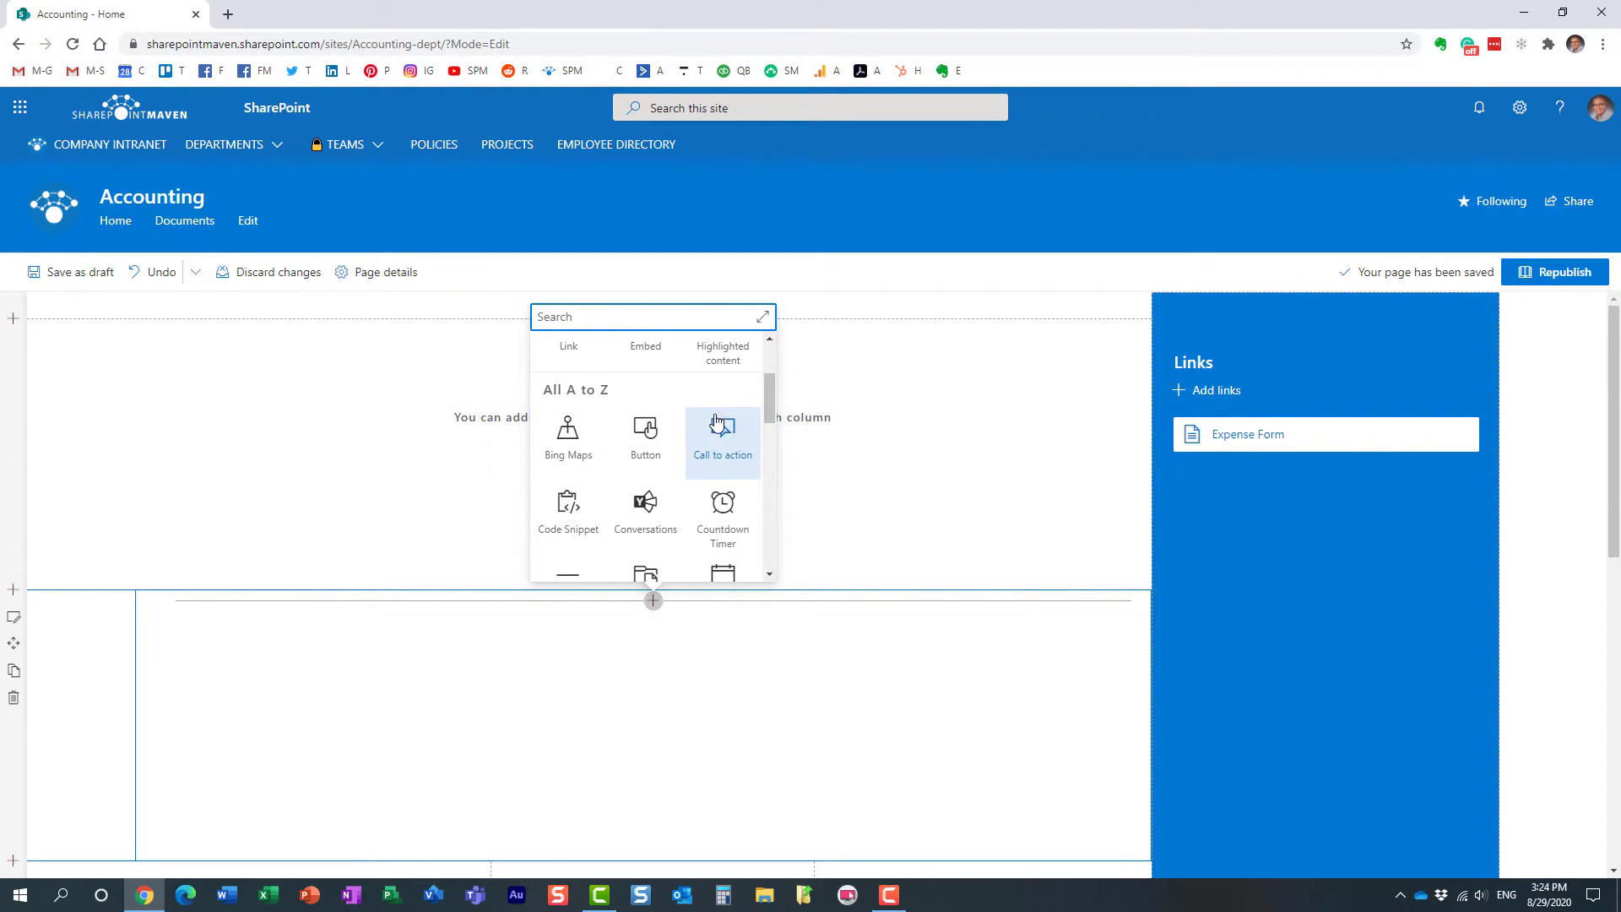
Add a Call to action web part with the message 'Please complete the survey ASAP'.
left_click(729, 452)
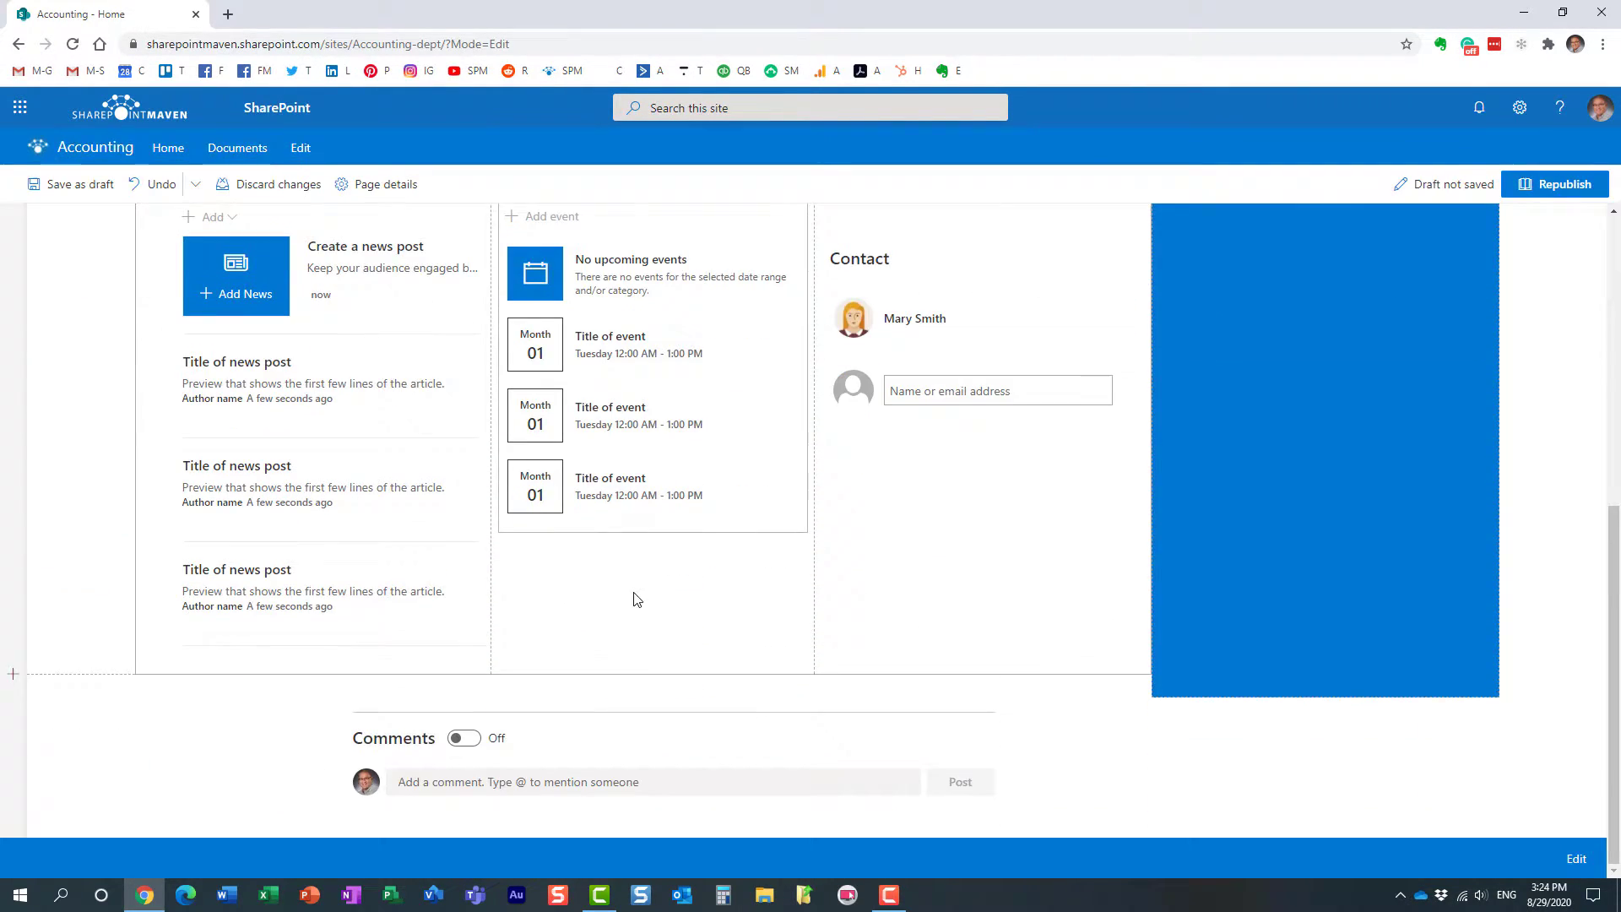
scroll(632, 602, "up", 3)
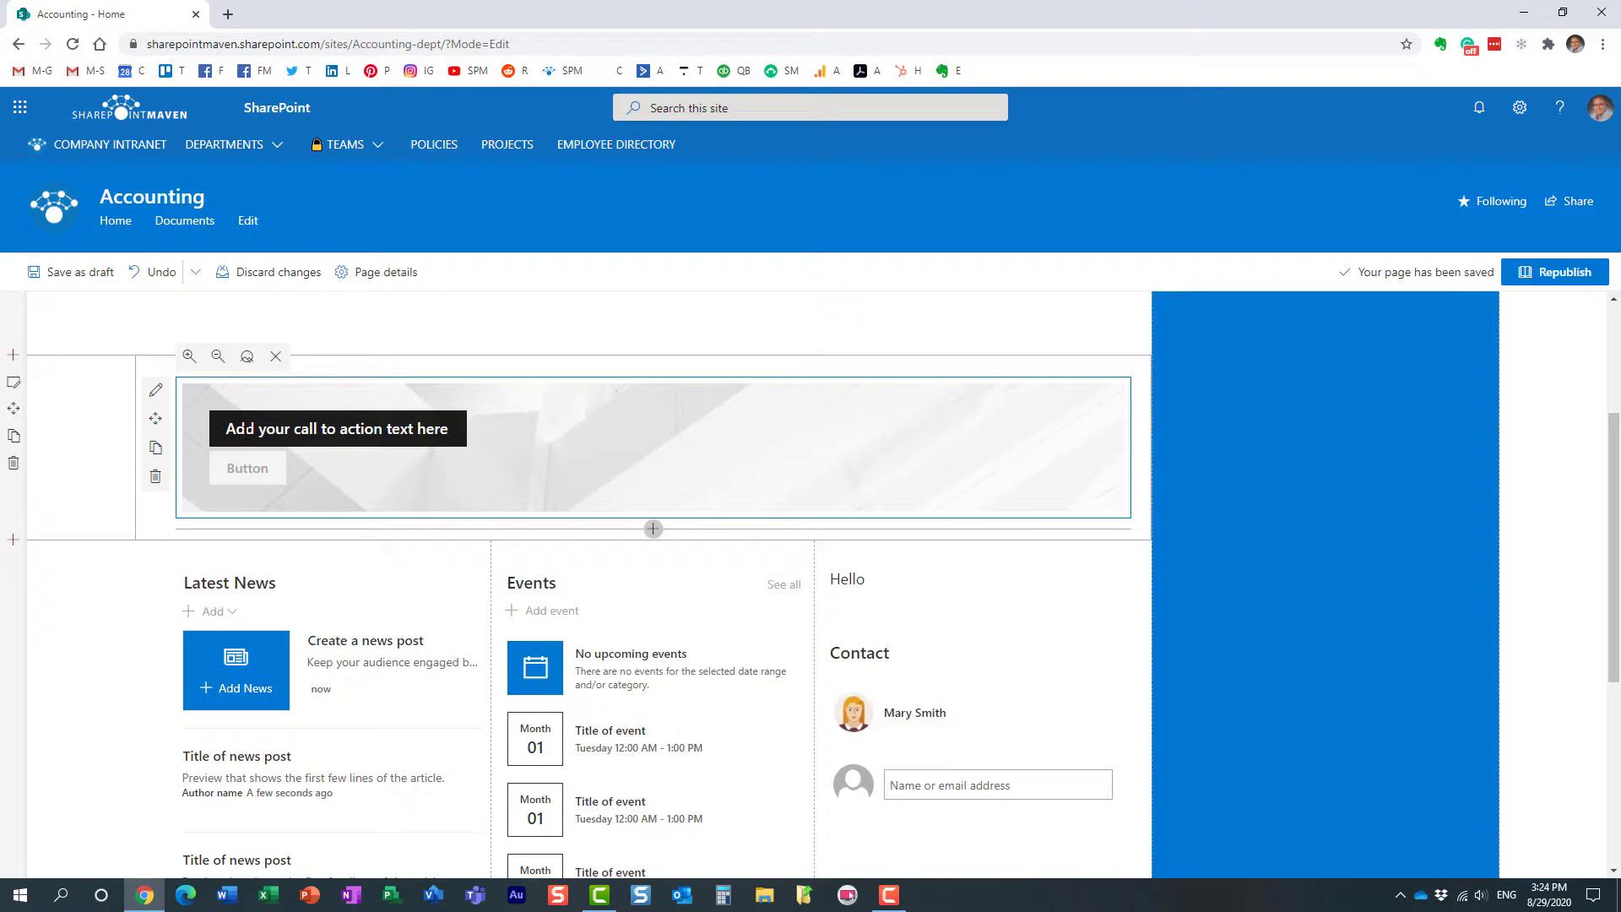
type("Please")
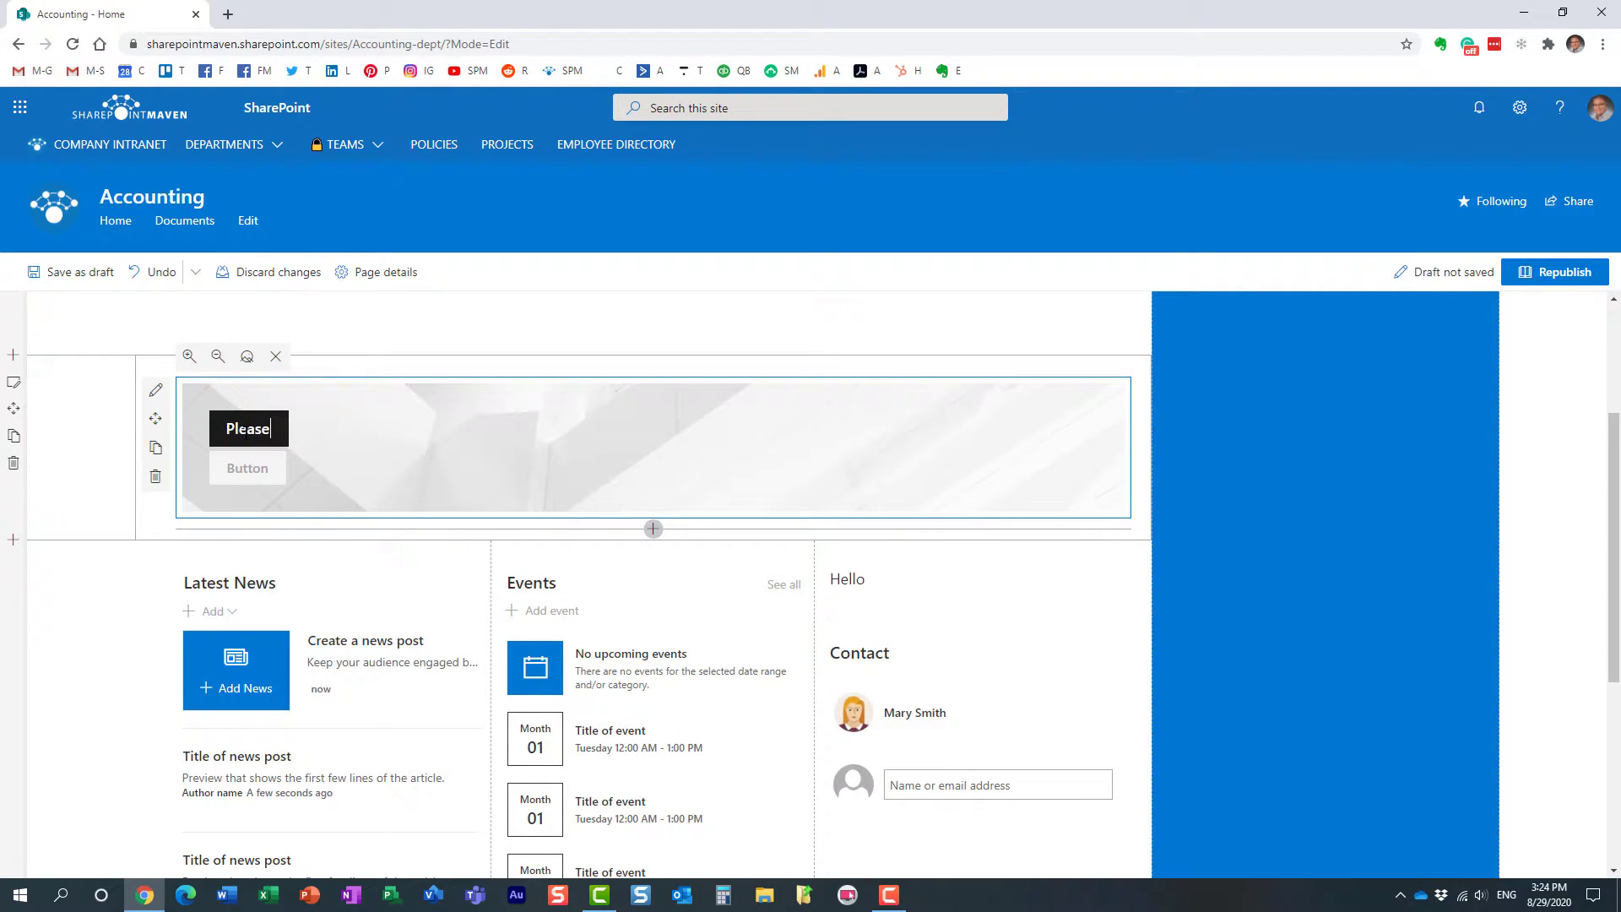
type(" cmplete")
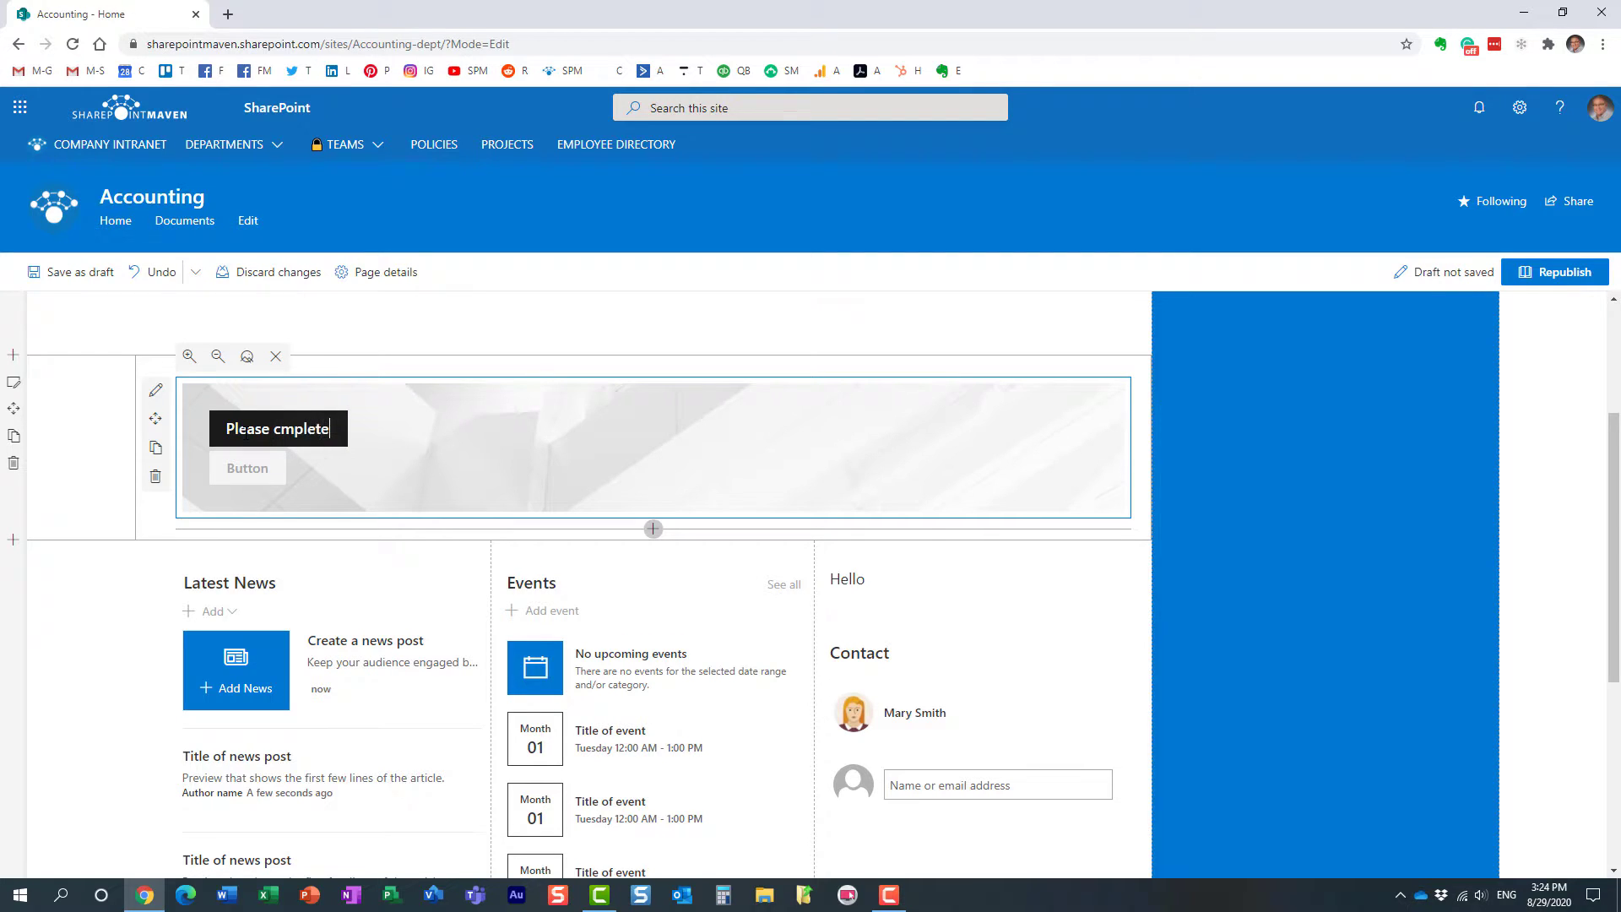
key("BackSpace")
key("BackSpace")
key("BackSpace")
key("BackSpace")
key("BackSpace")
key("BackSpace")
type("o")
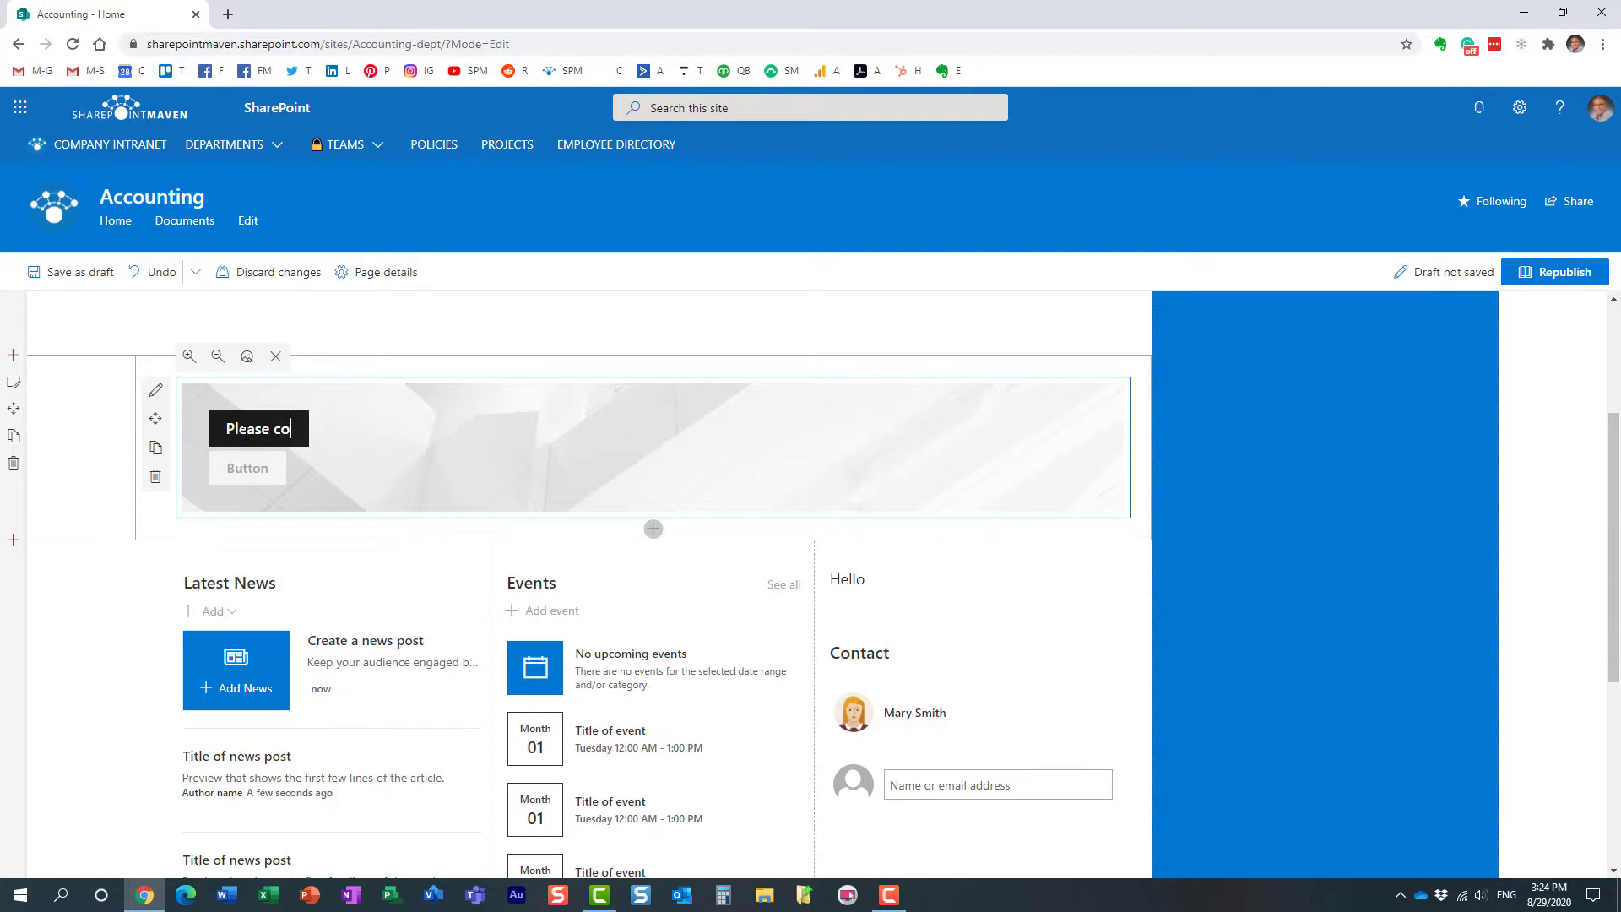
type("mplet")
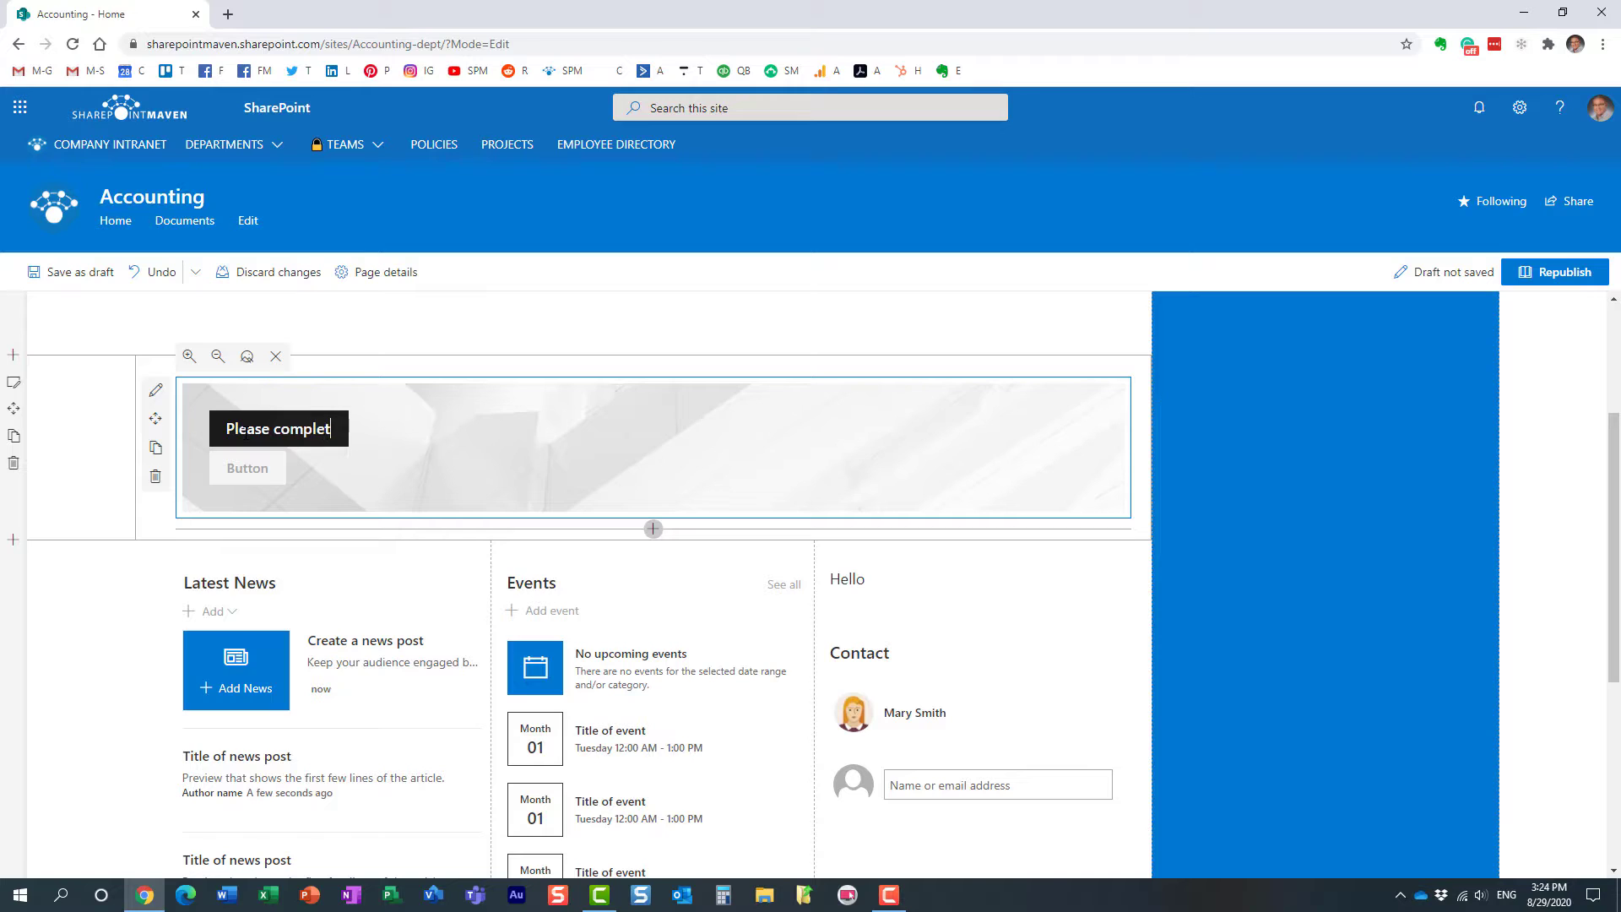
type("e the su")
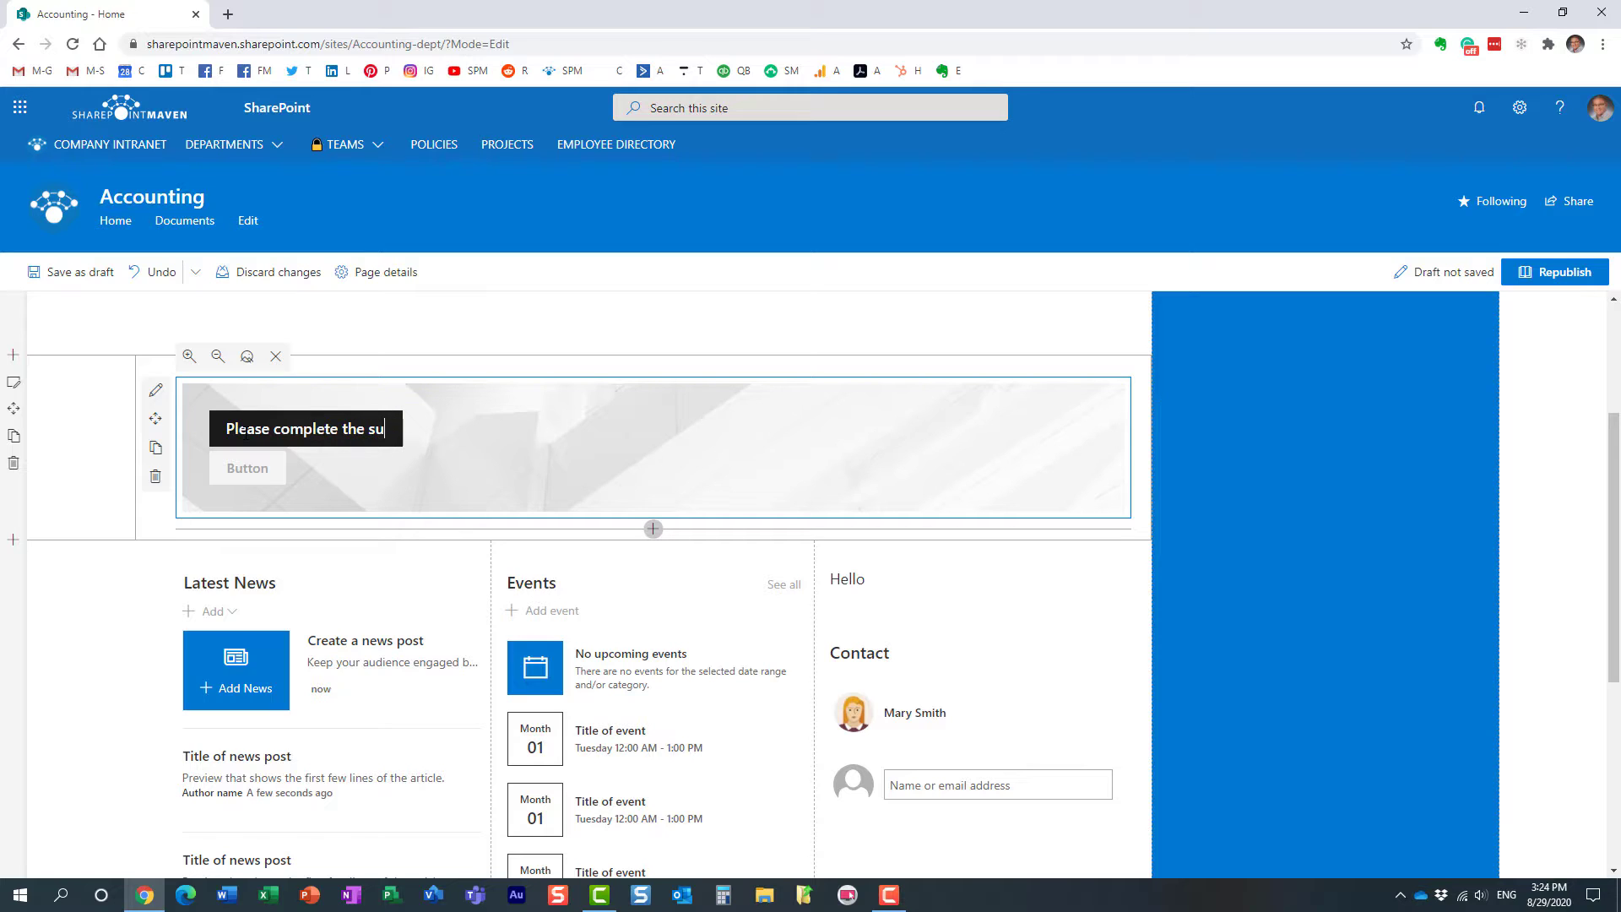
type("rvey ASAP")
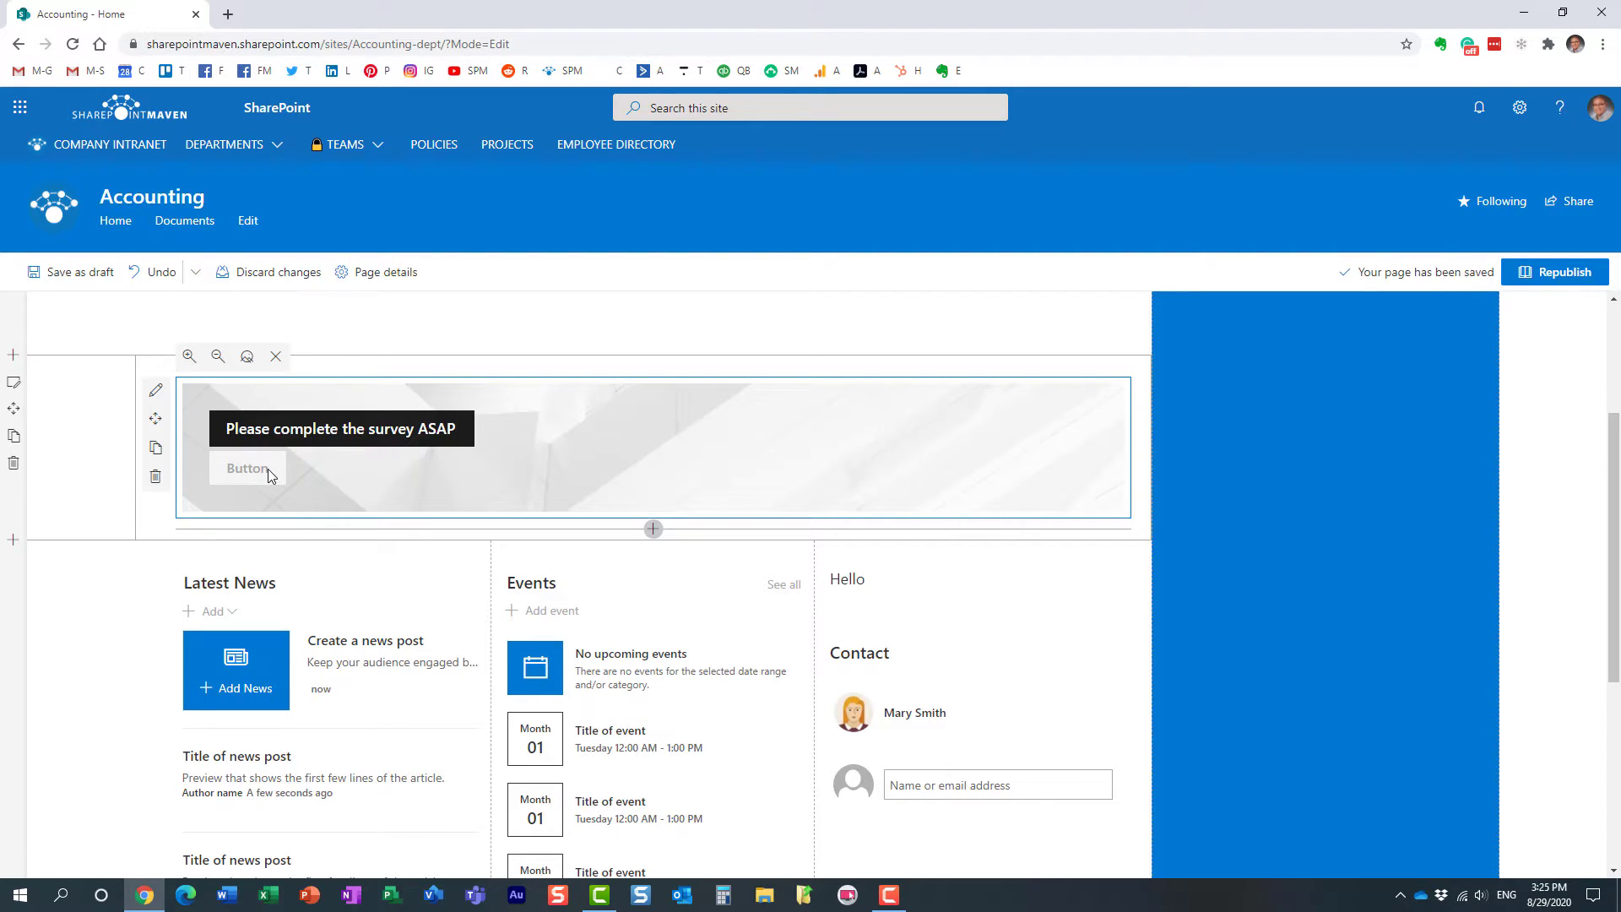
Label the button START, link it to the pasted Microsoft Forms survey URL, and center-align it.
left_click(153, 393)
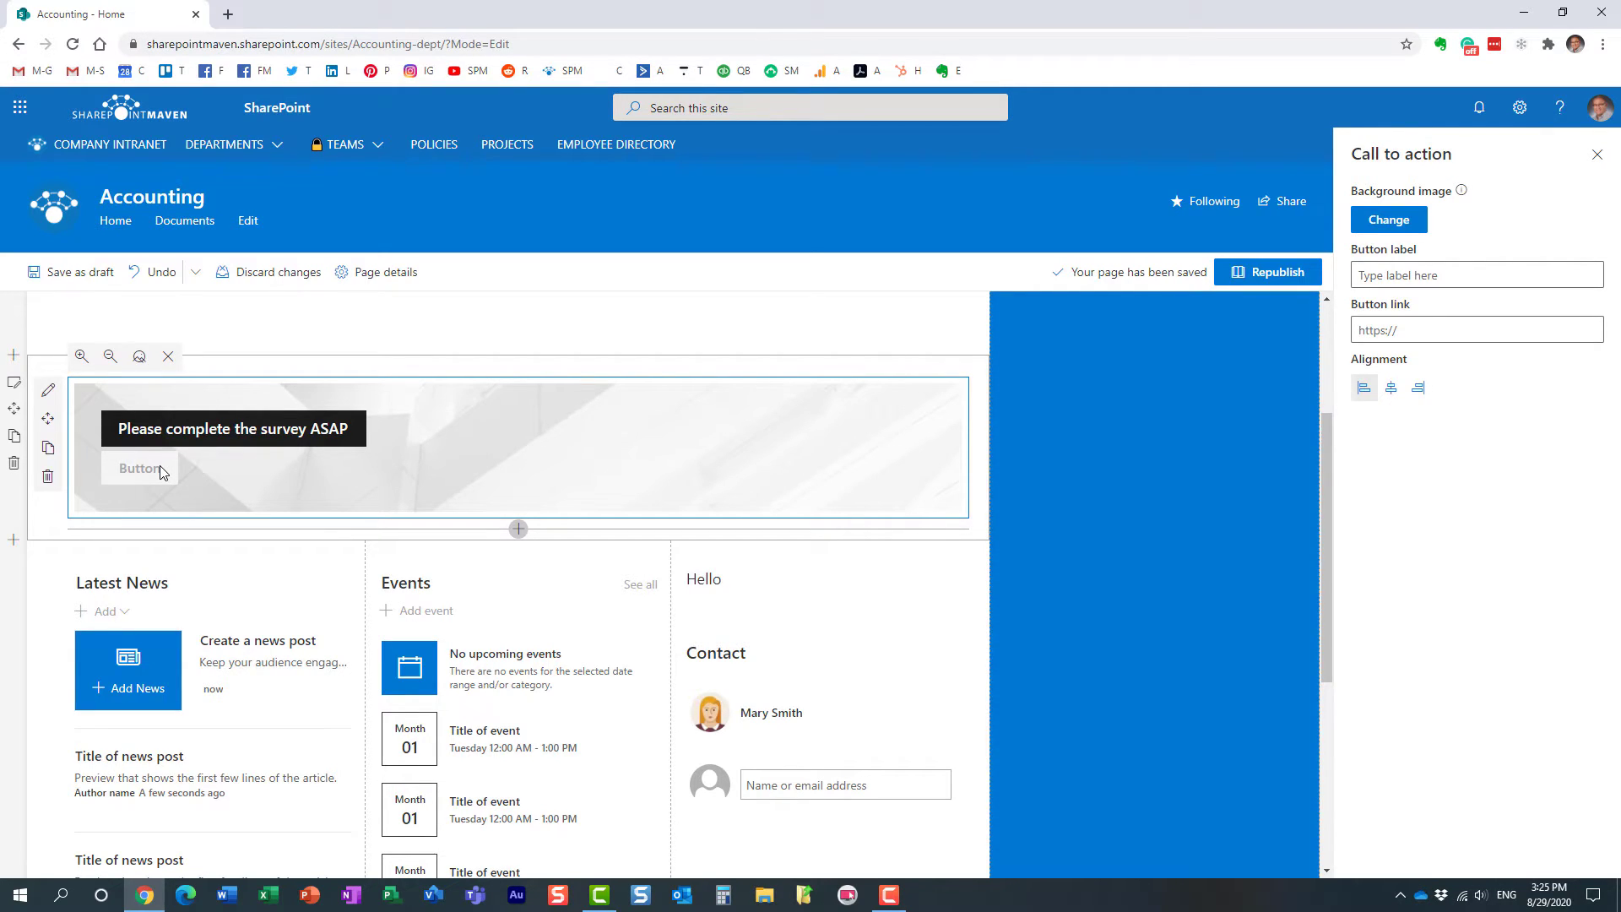
left_click(1372, 275)
type("STA")
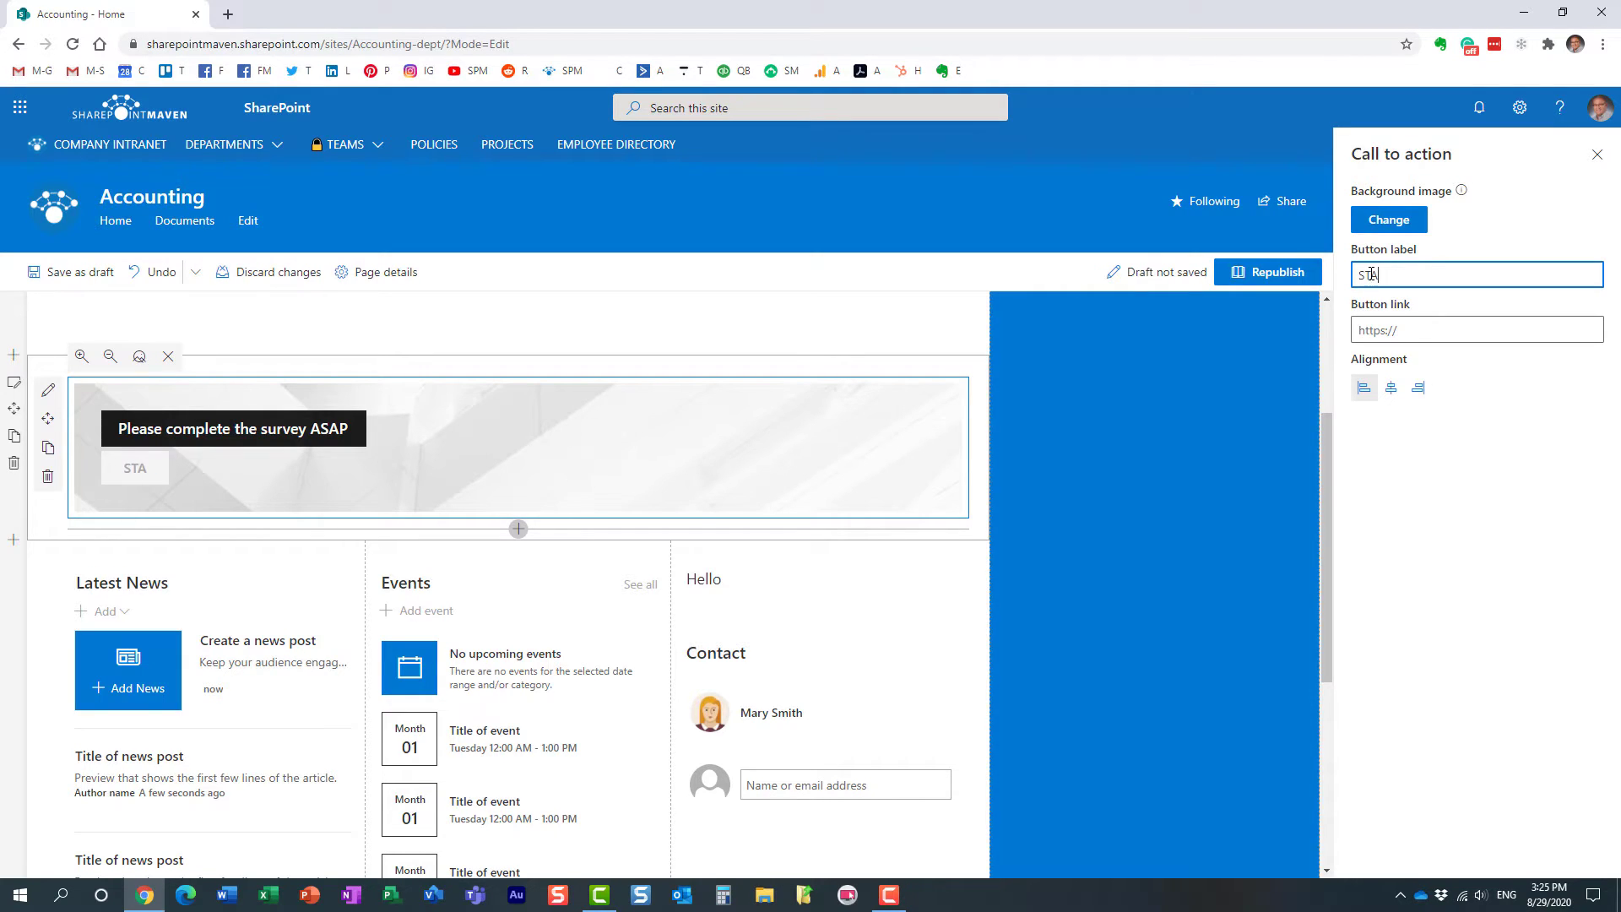
type("RT")
left_click(1370, 330)
key("ctrl+v")
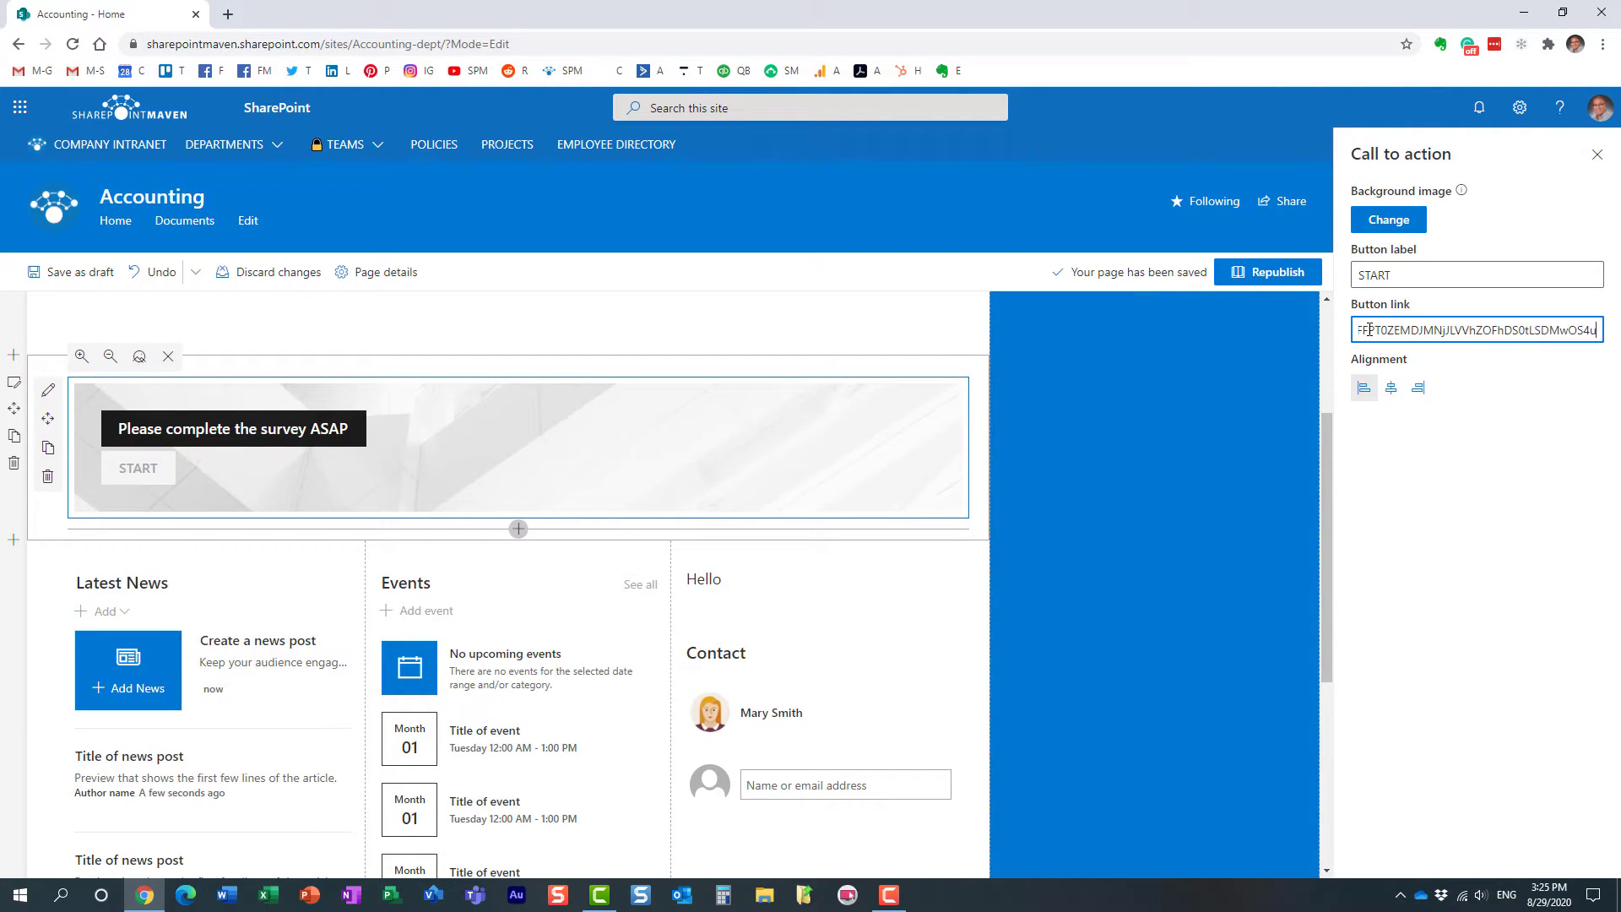
key("Home")
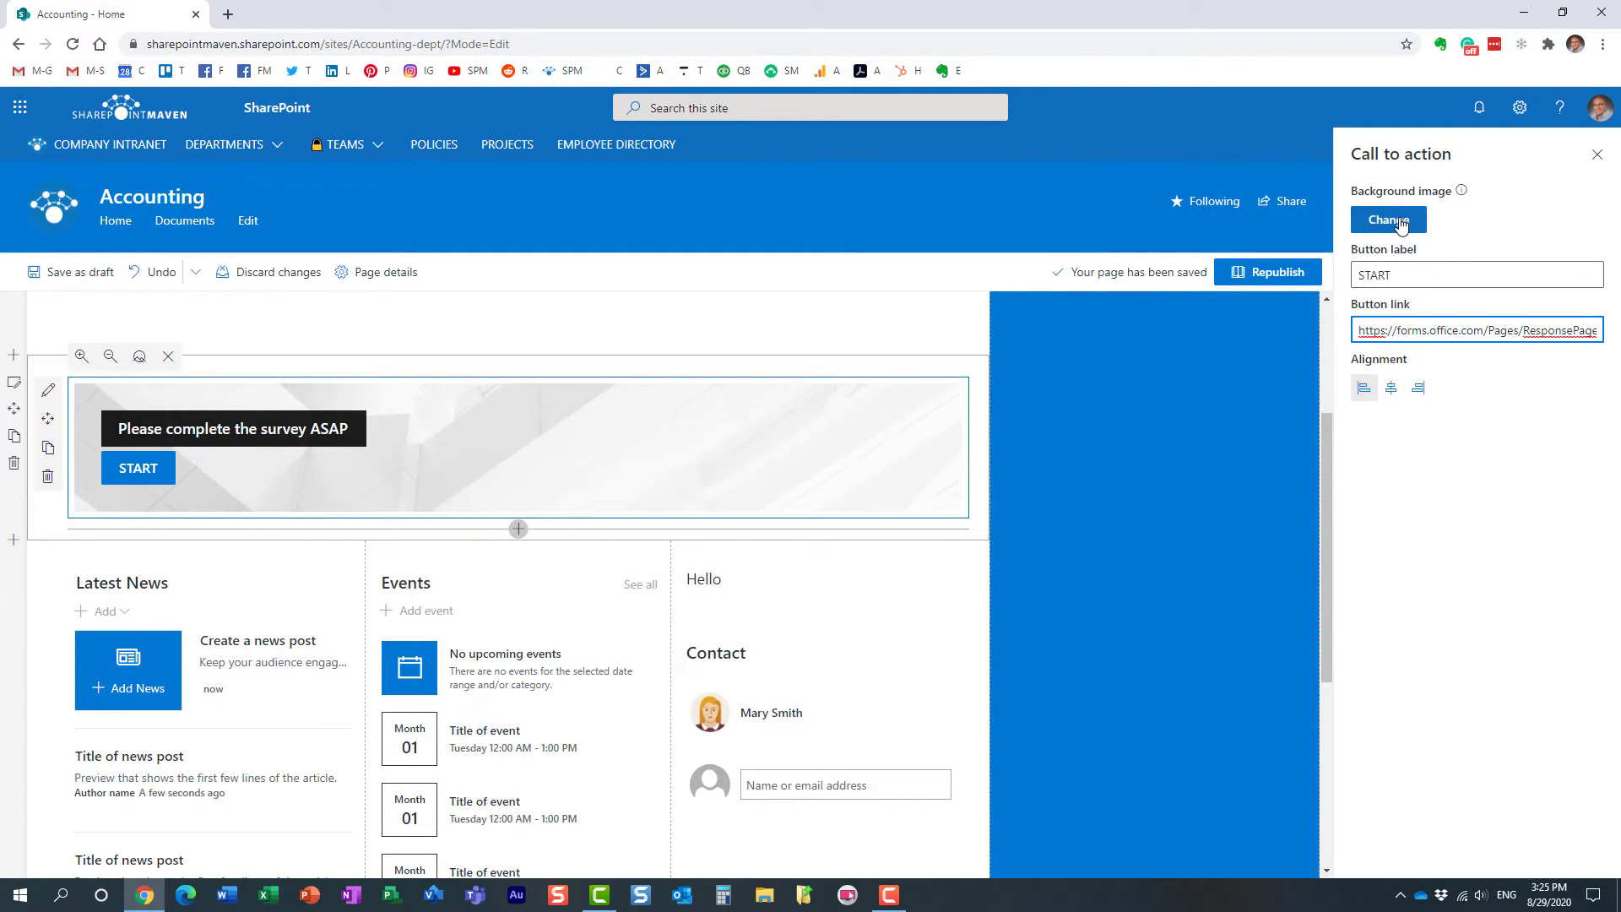
left_click(1392, 389)
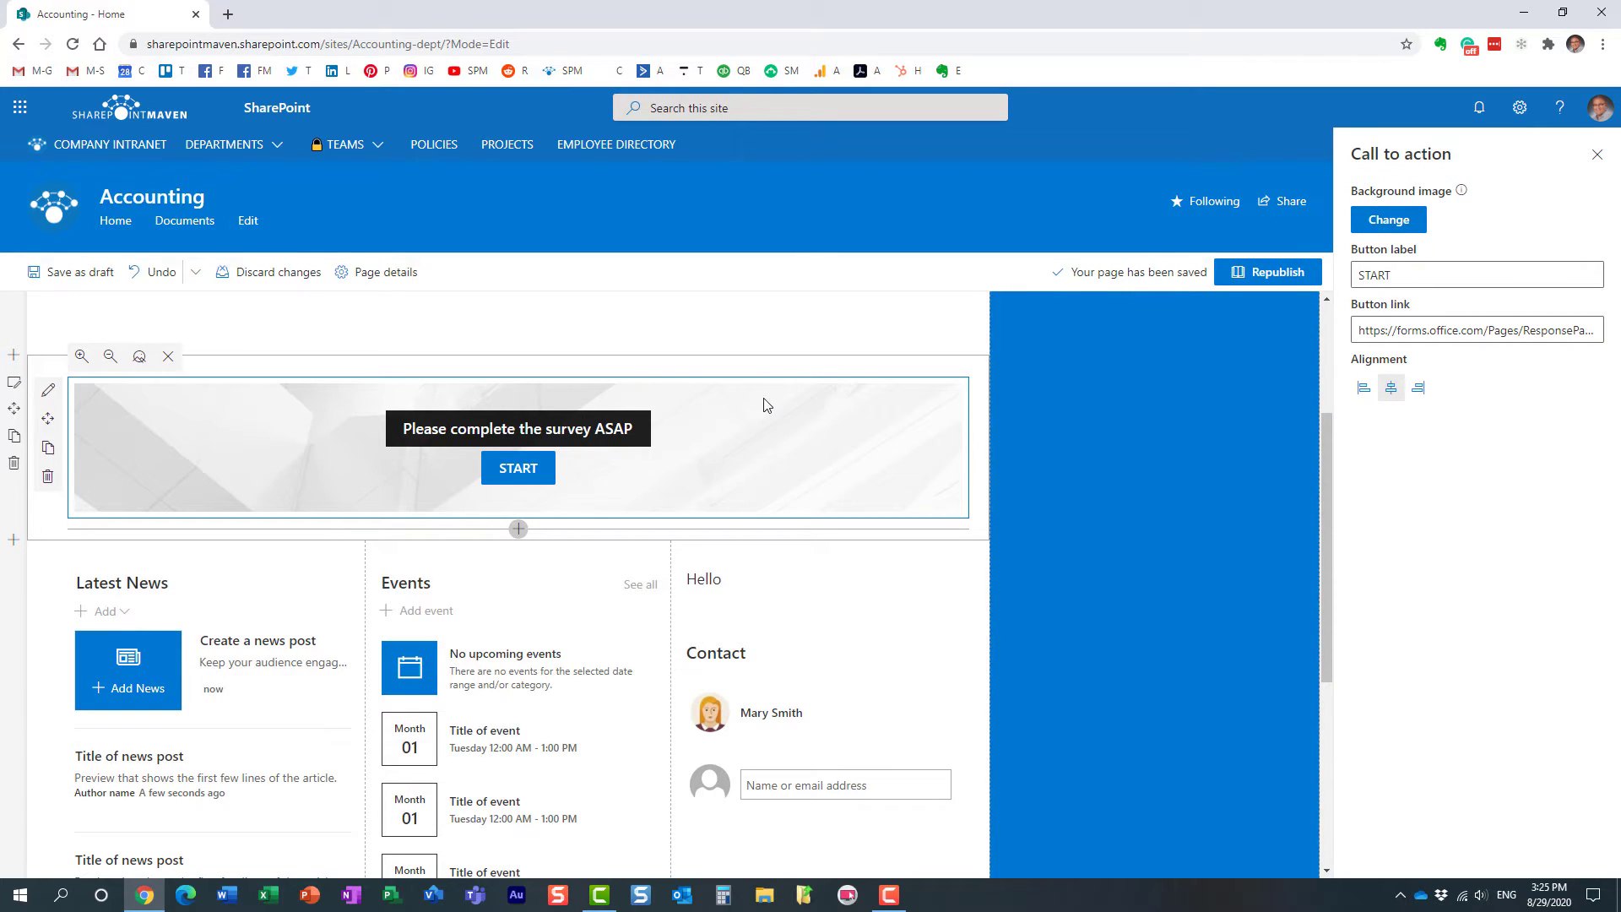
Set the green water-droplet stock photo as the background and republish the page.
left_click(1385, 221)
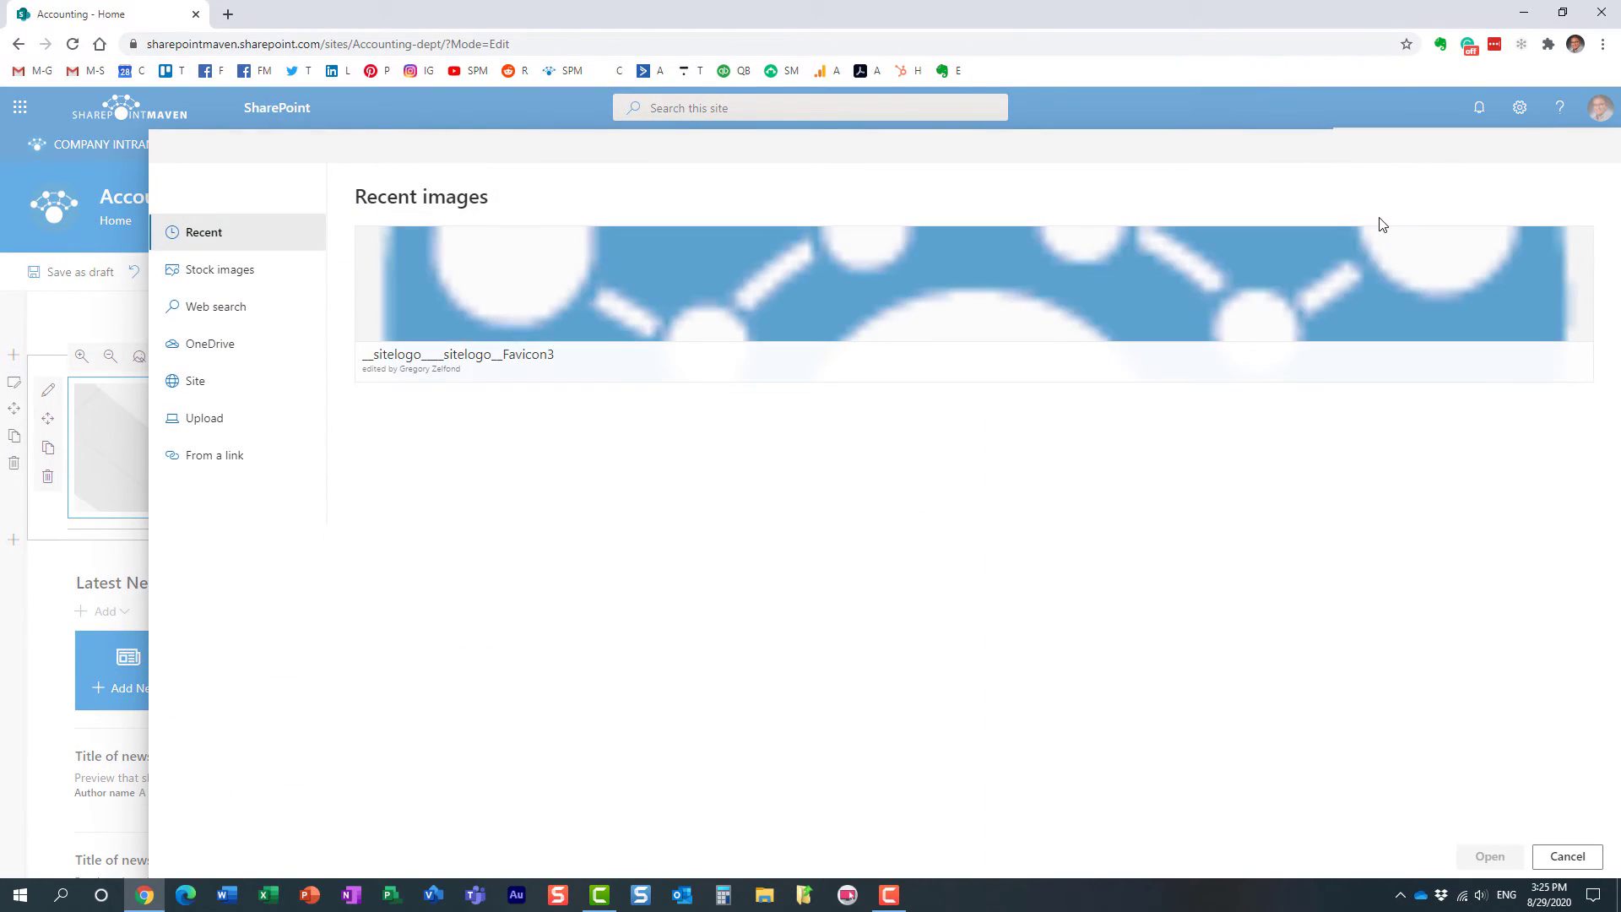
left_click(218, 272)
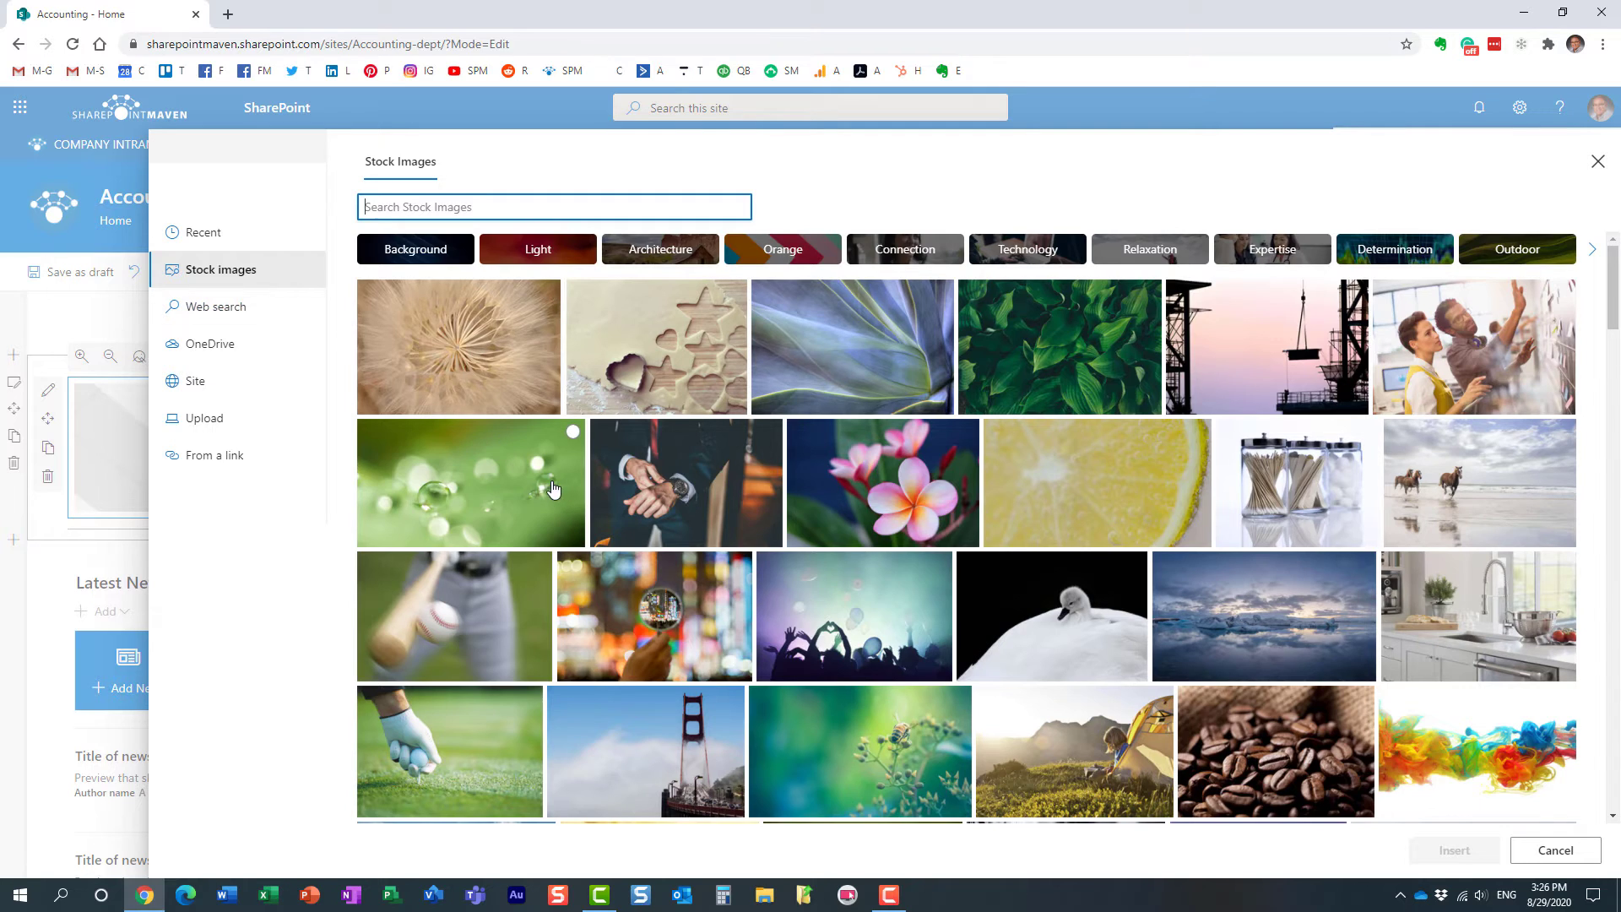
left_click(478, 492)
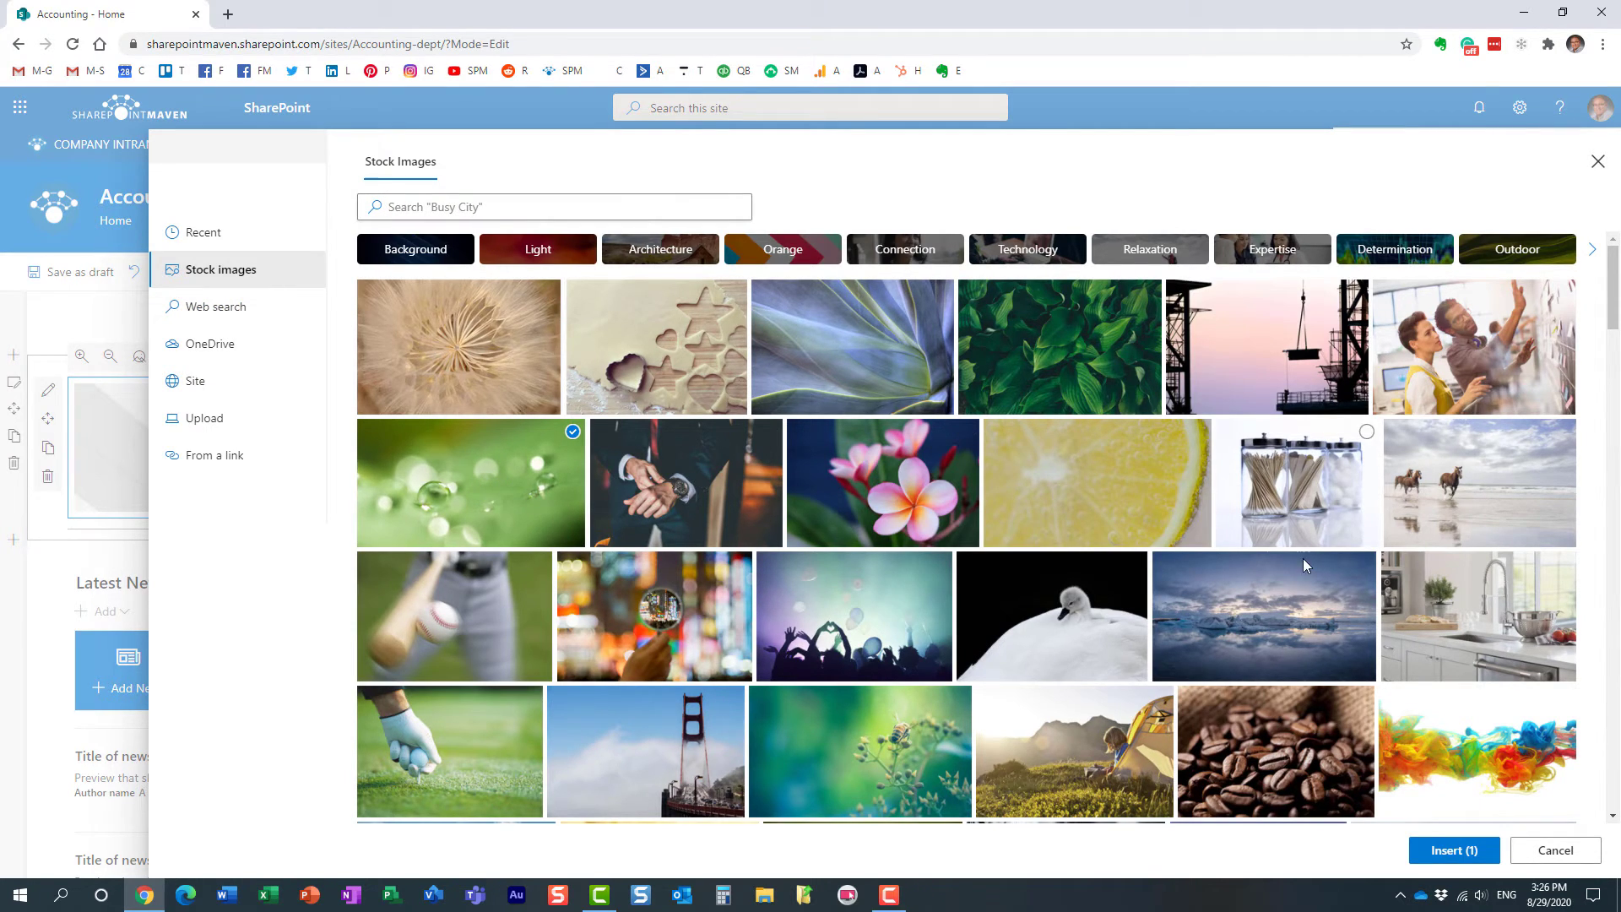
left_click(1456, 851)
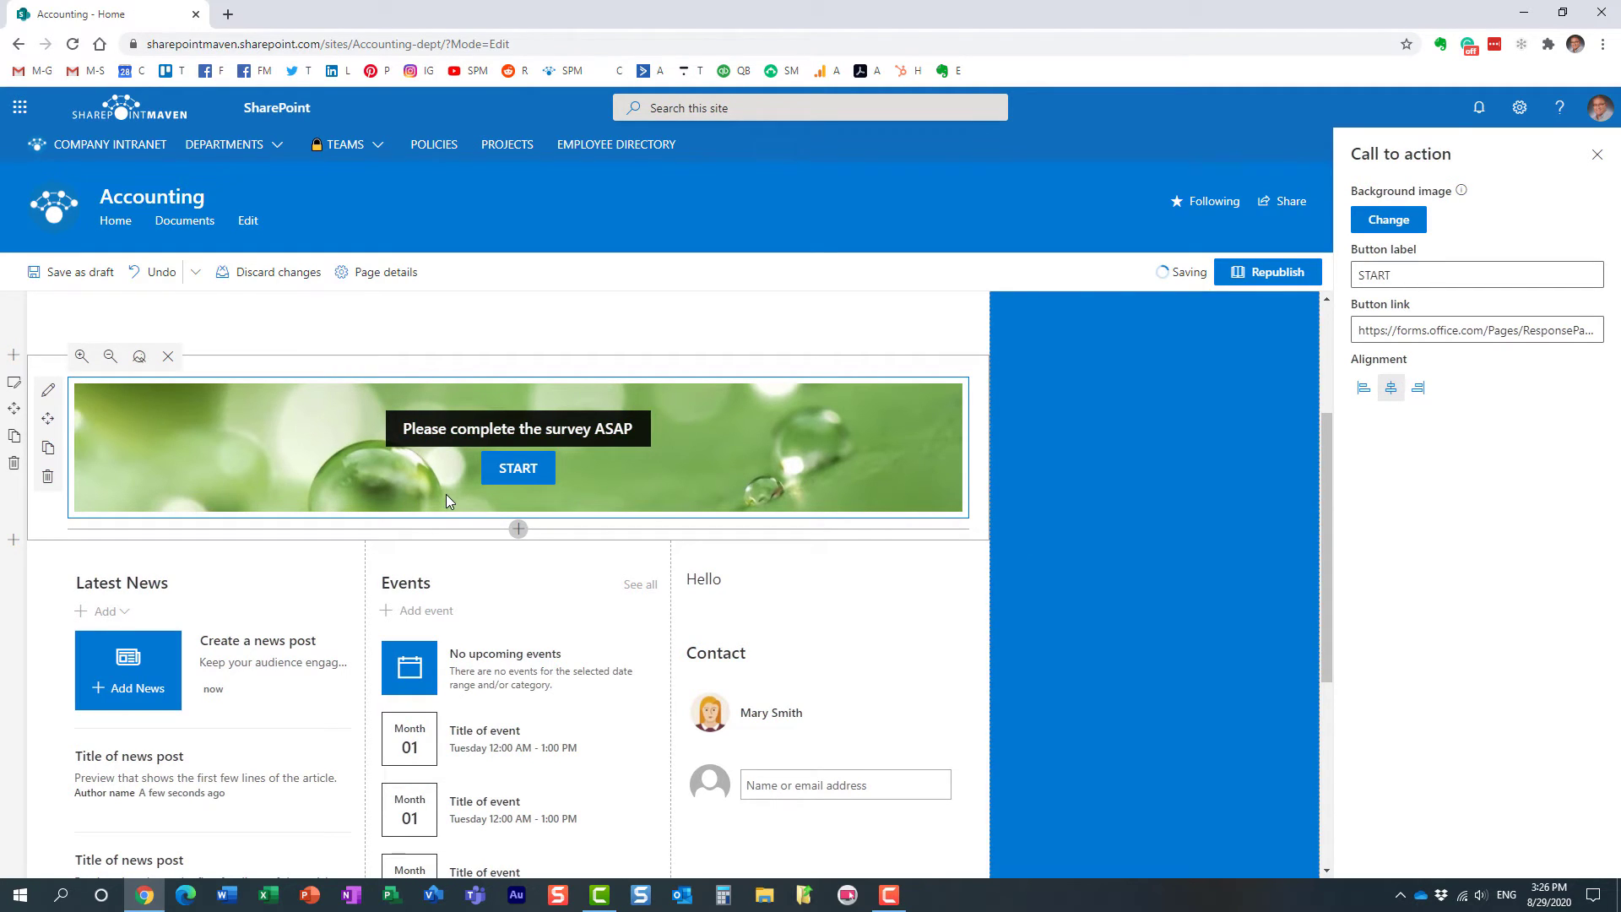
left_click(1268, 278)
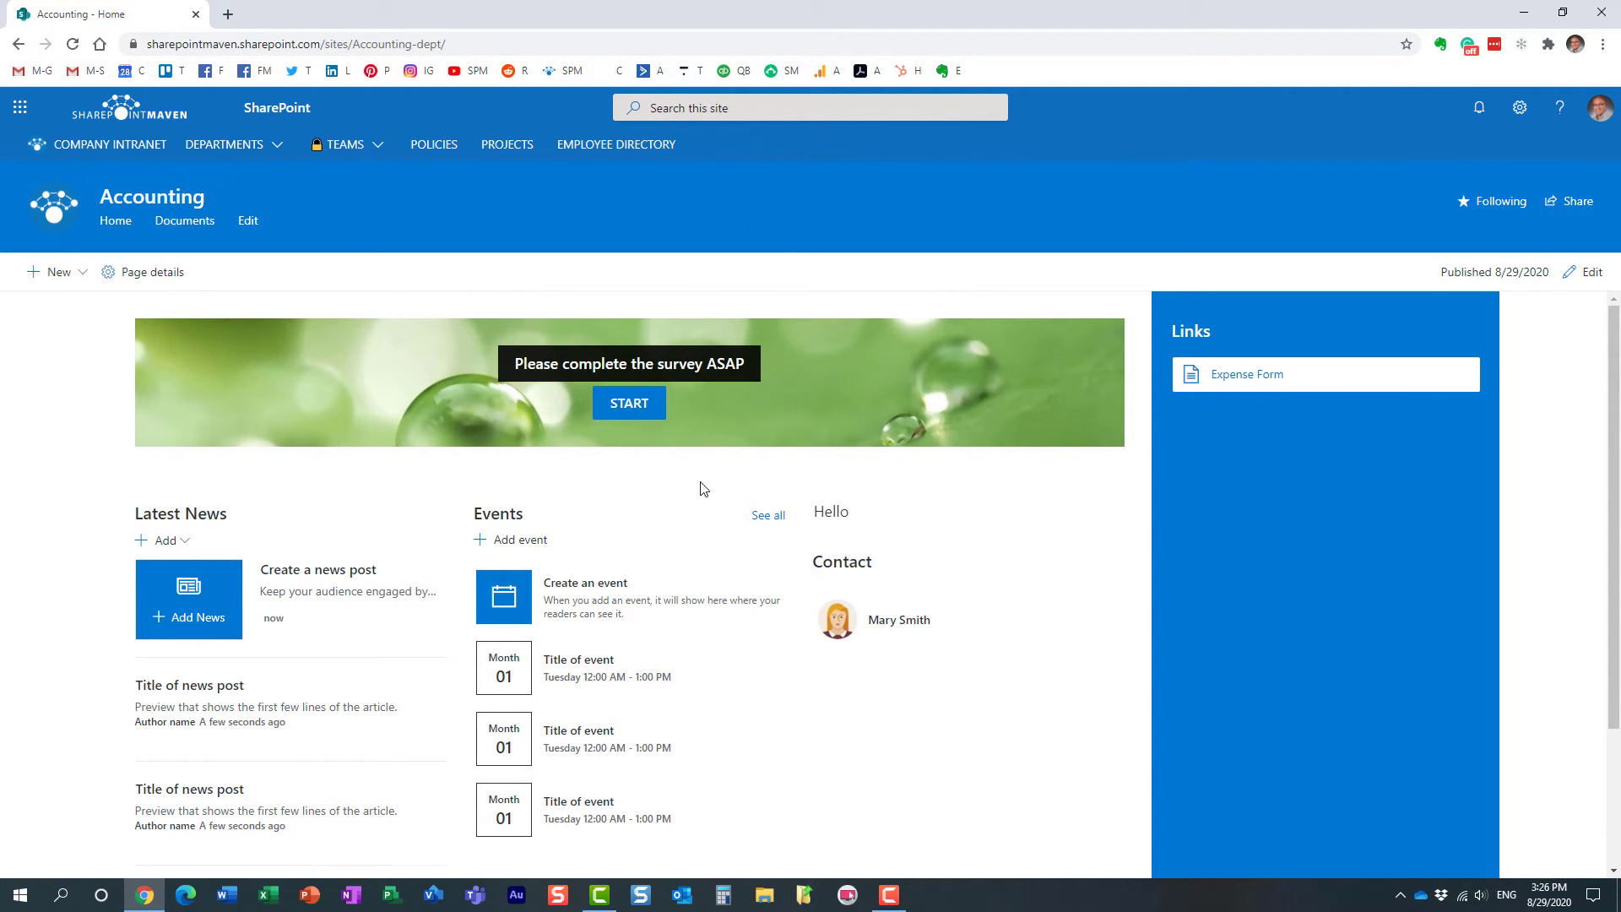
Open the linked Mileage Reimbursement Form from the published START button.
left_click(622, 405)
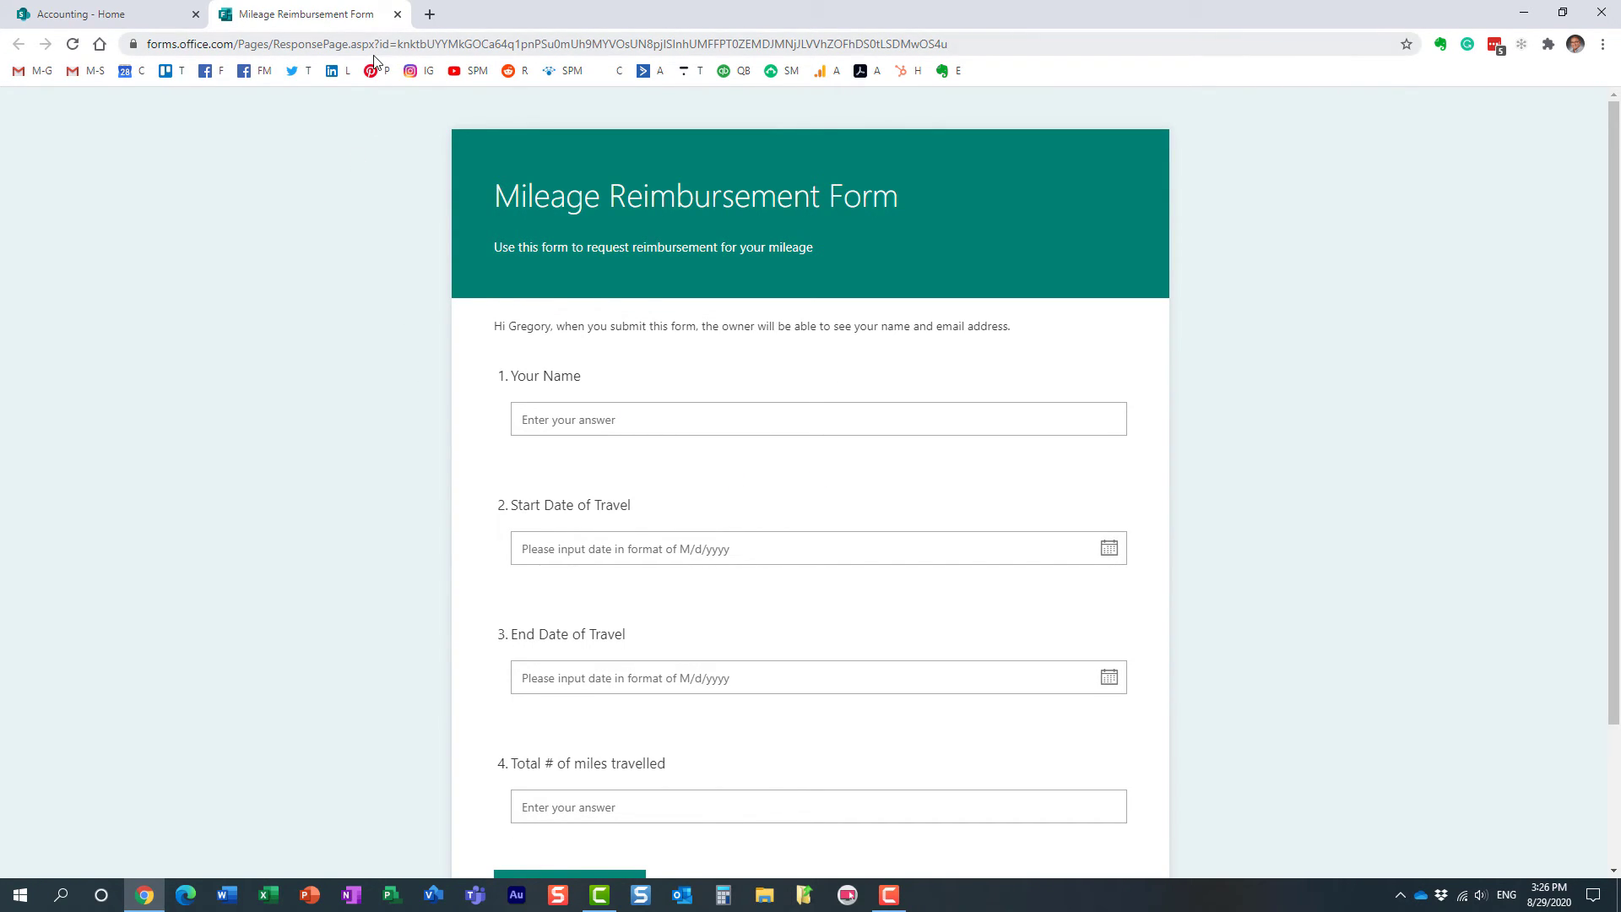
Scroll through the mileage form down to Submit, then return to the Accounting - Home tab.
left_click(131, 19)
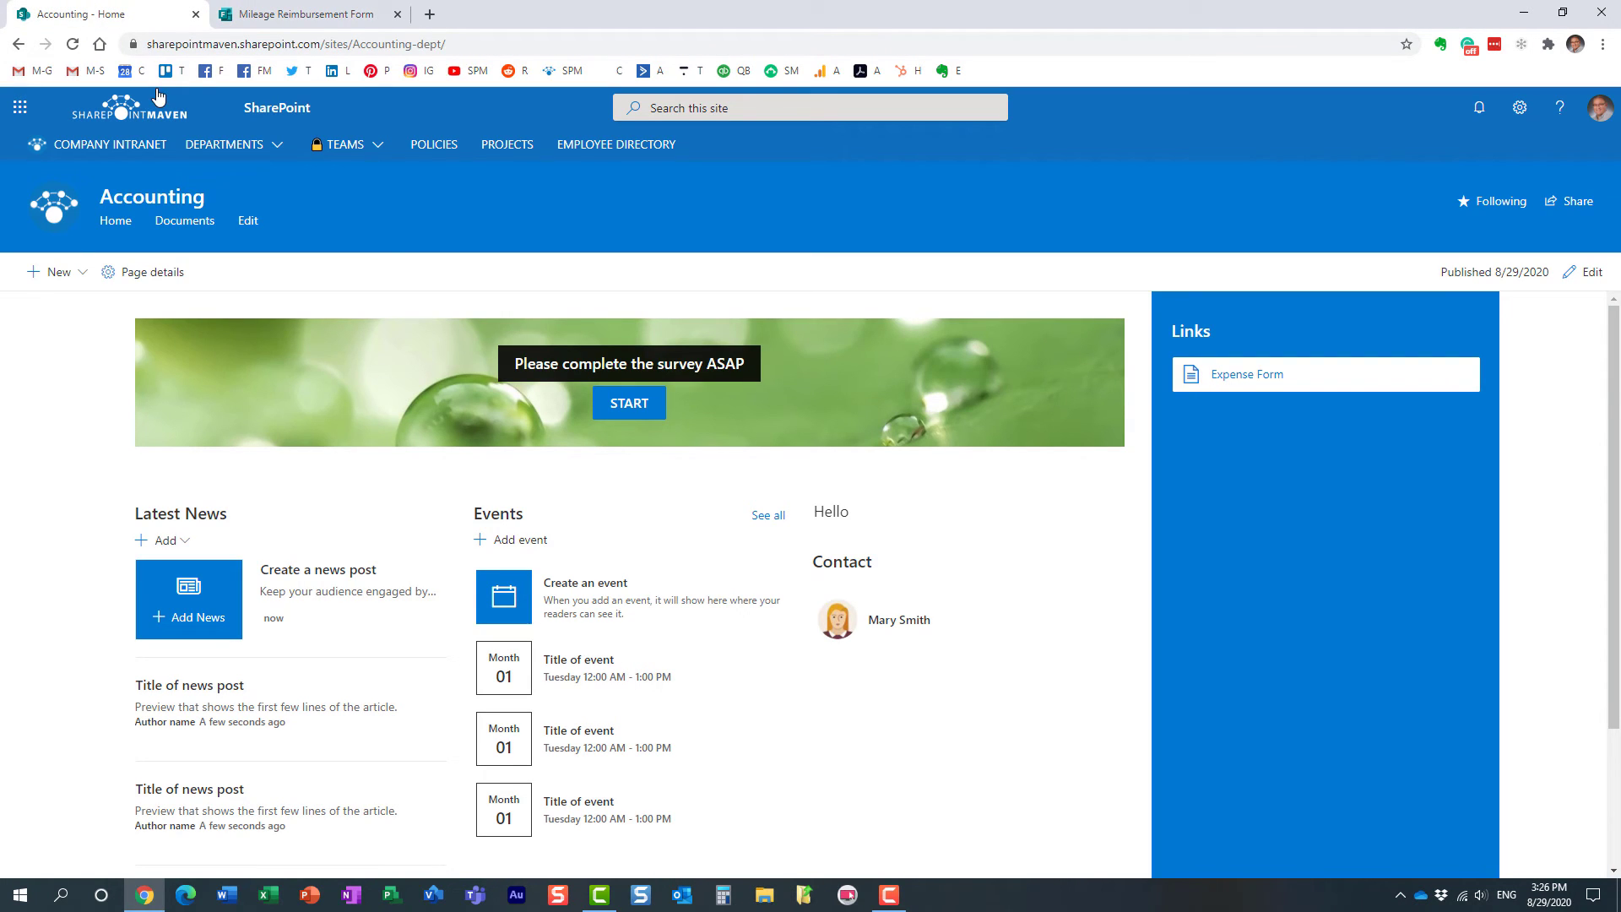
left_click(270, 15)
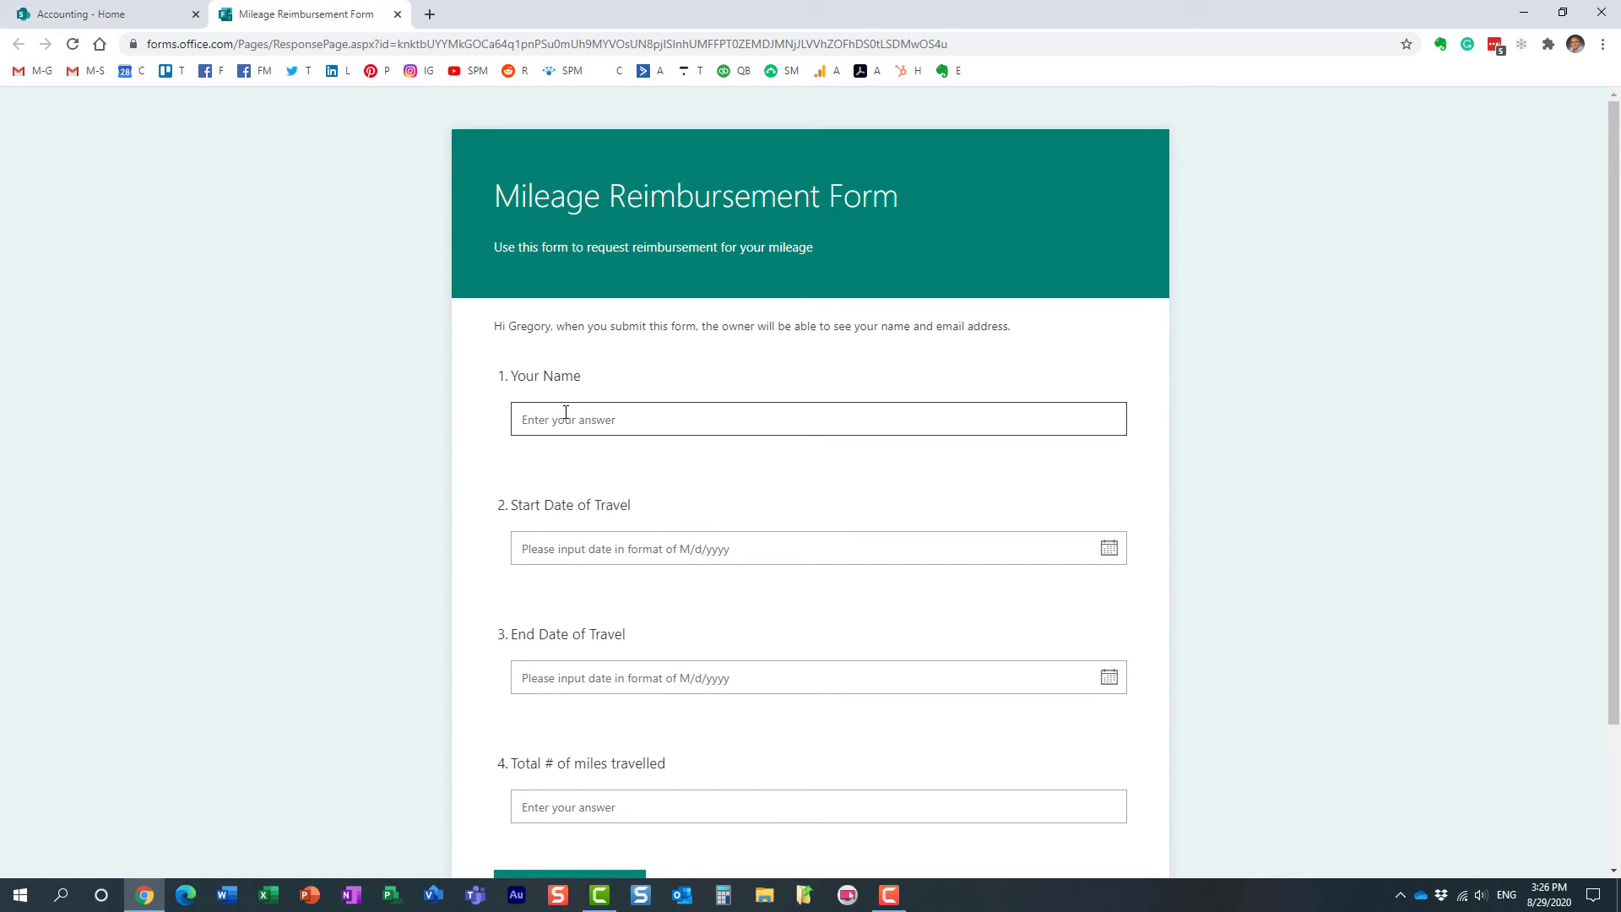
scroll(761, 509, "down", 2)
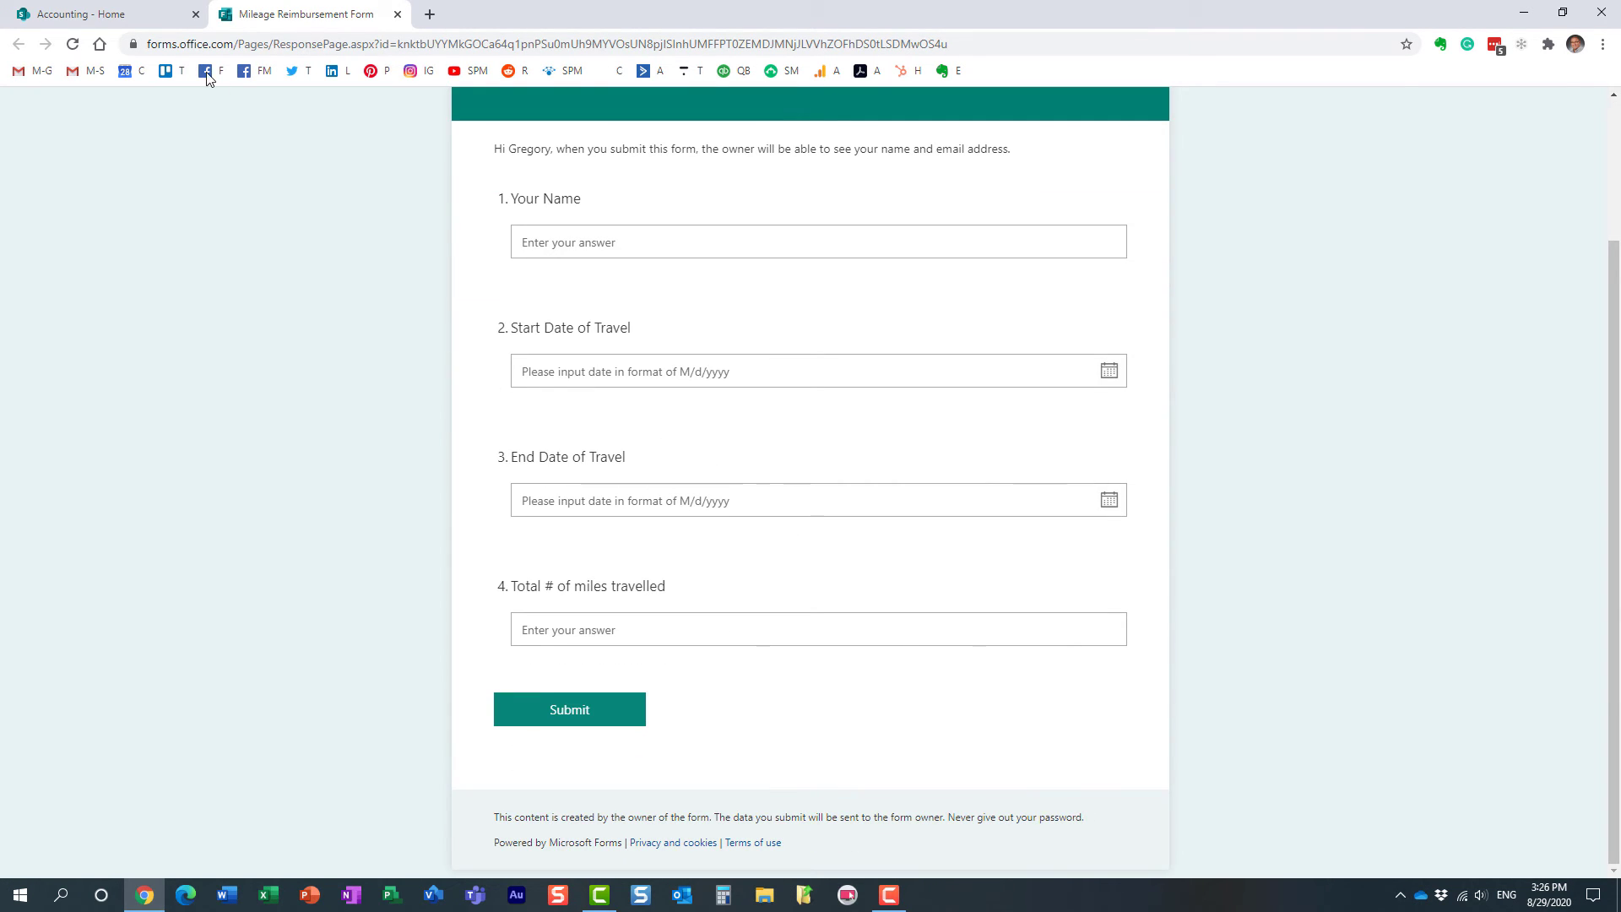
left_click(166, 28)
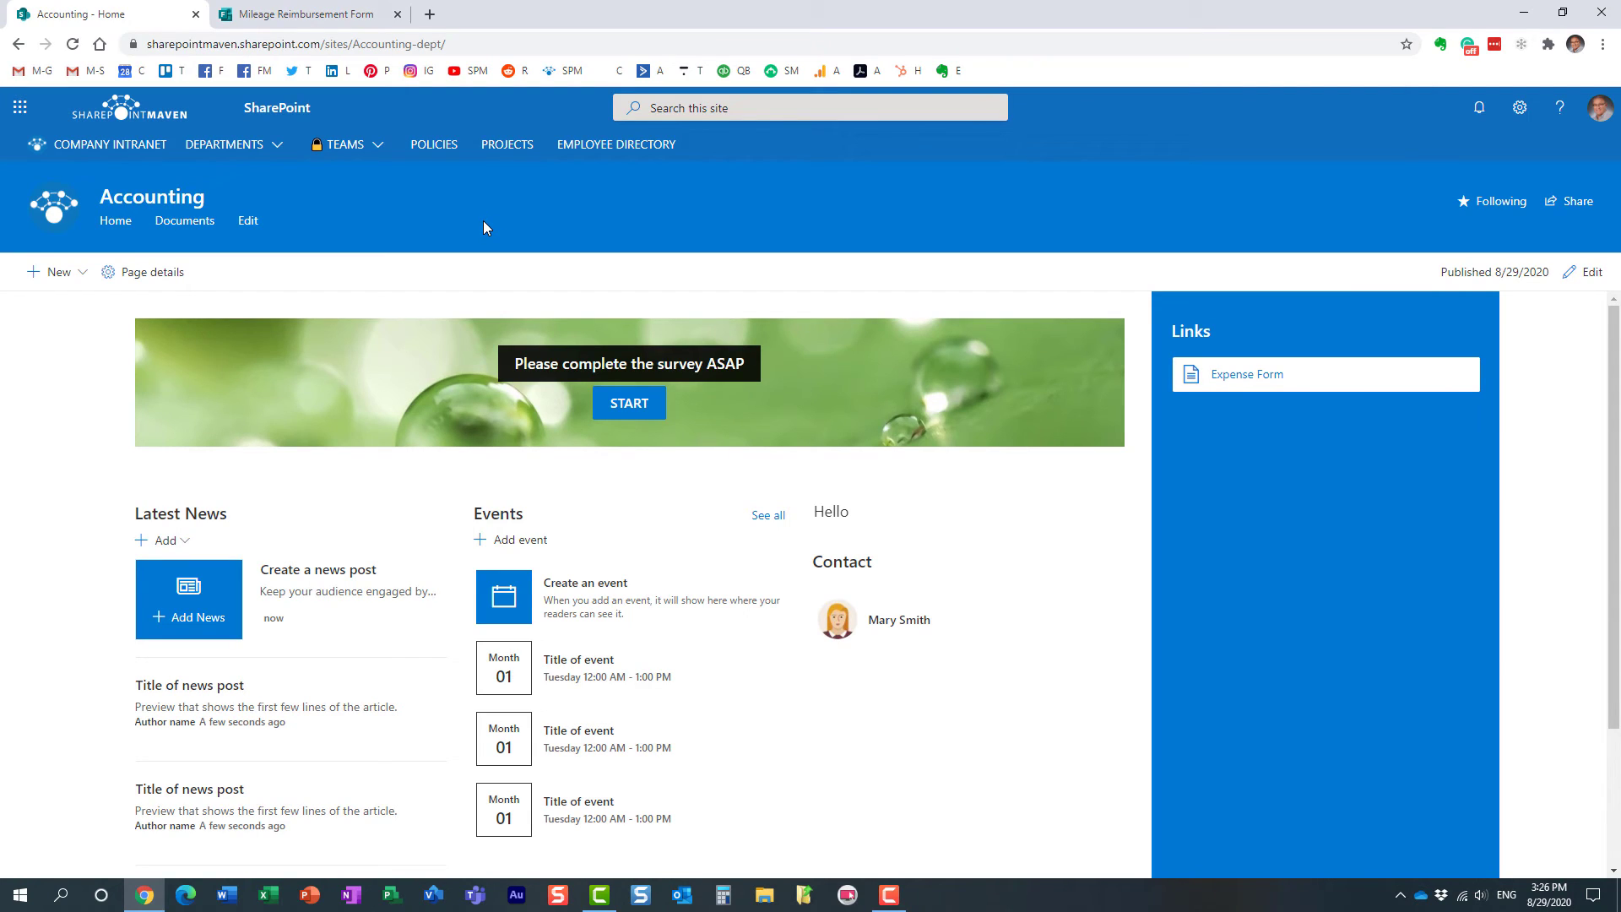